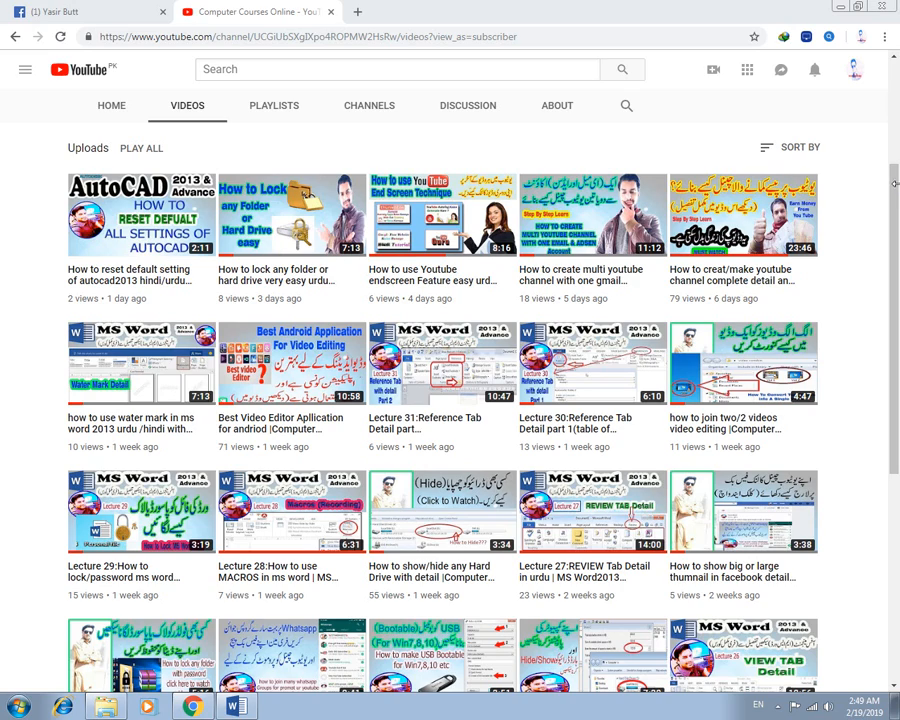
pyautogui.moveTo(896, 203); pyautogui.dragTo(896, 113)
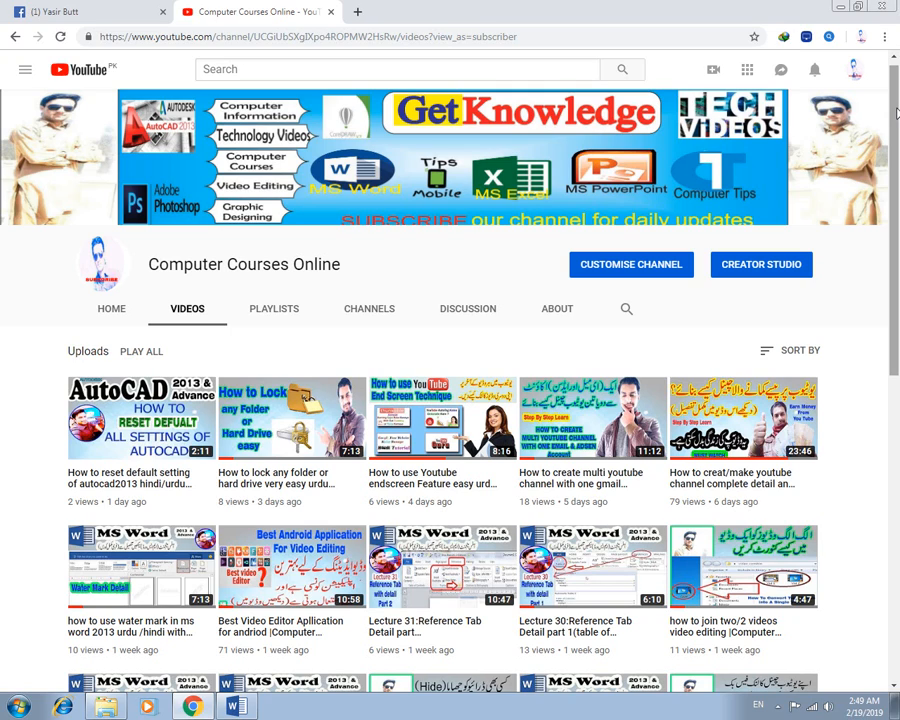
pyautogui.scroll(-3, 596, 350)
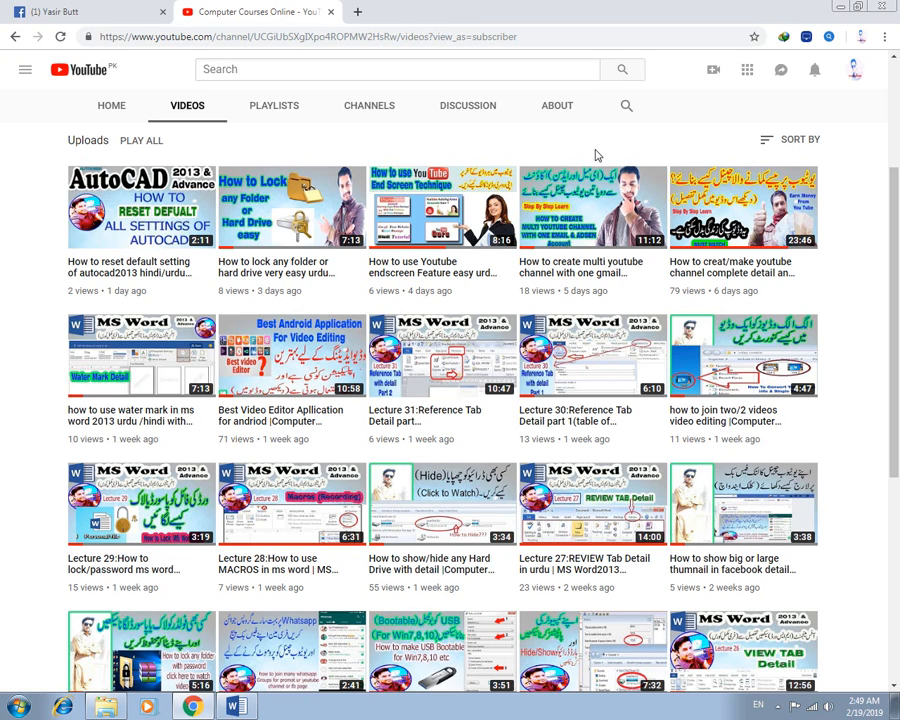
# Switch from the browser to the desktop and open the "employee sheet" workbook in a maximized Excel window
pyautogui.click(840, 6)
pyautogui.rightClick(418, 245)
pyautogui.click(460, 289)
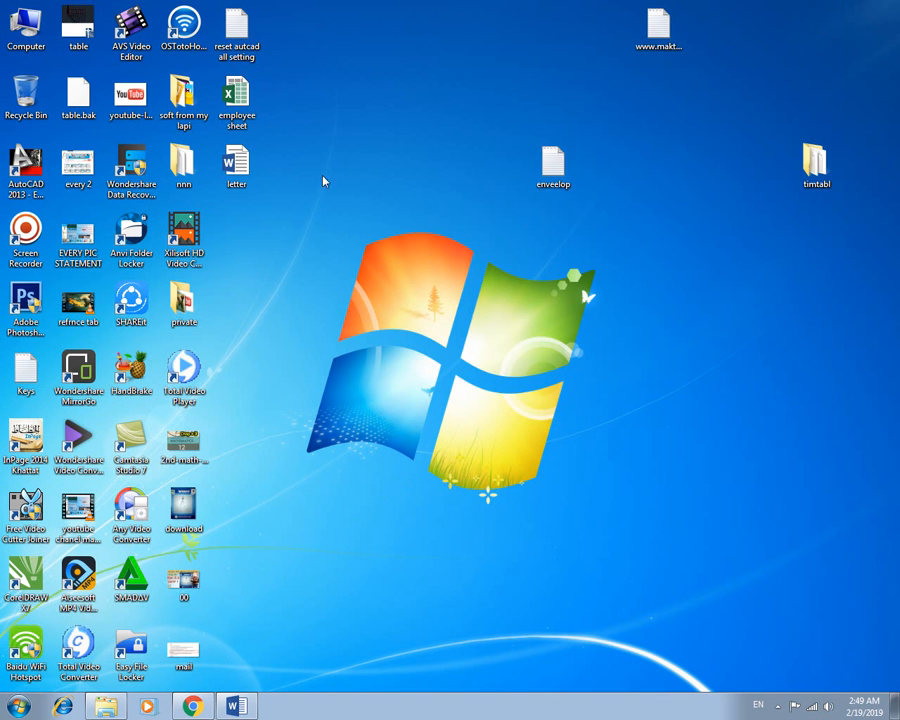
pyautogui.doubleClick(230, 92)
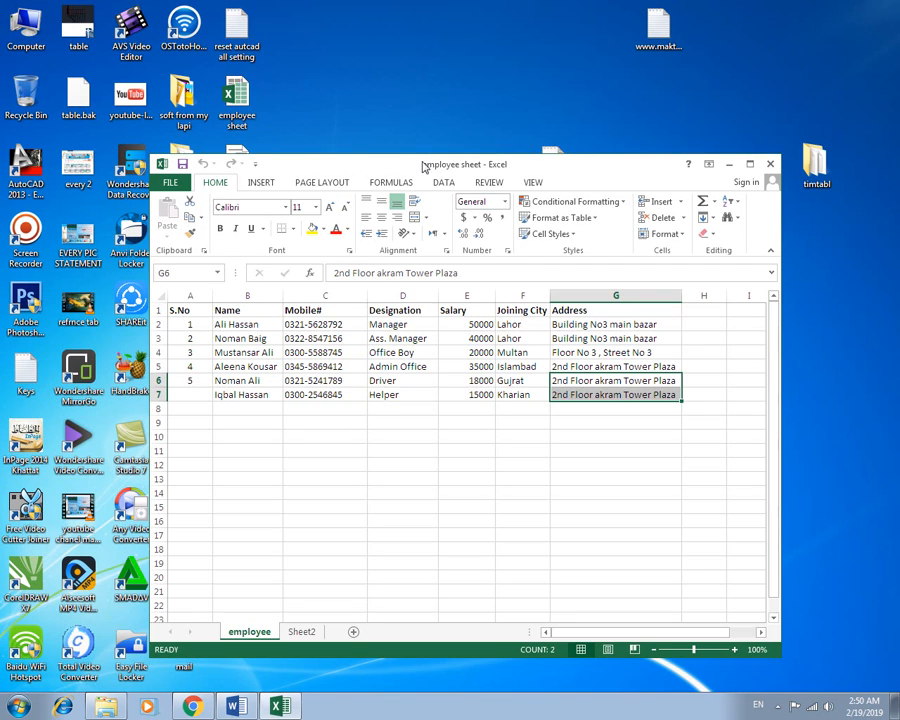
pyautogui.doubleClick(421, 163)
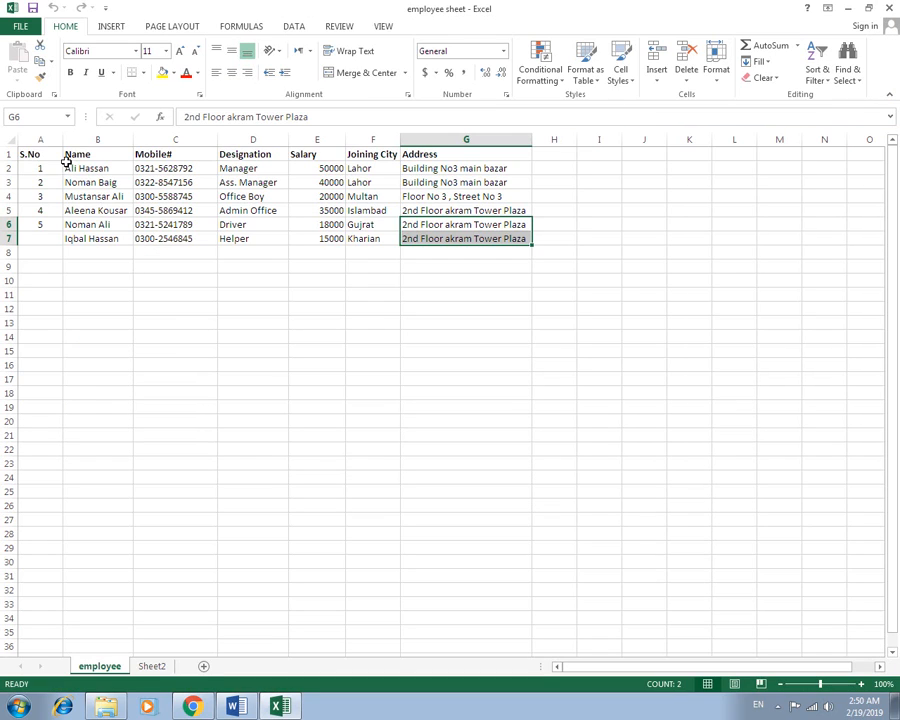
# Examine the employee table's column headings from Name through Address and its full data range A1:G7
pyautogui.click(83, 168)
pyautogui.click(164, 154)
pyautogui.click(260, 154)
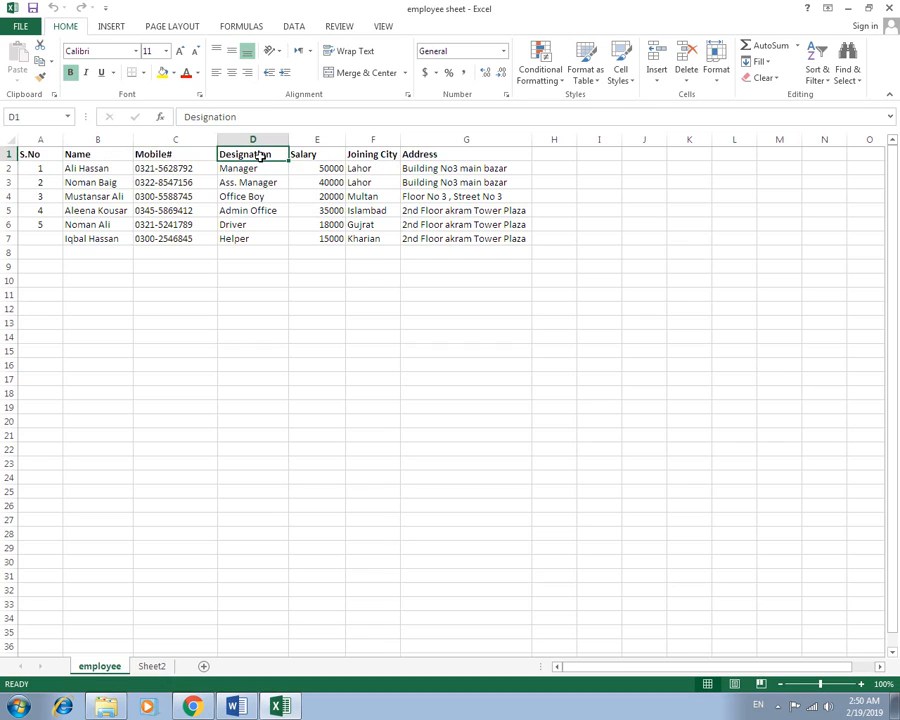
pyautogui.click(322, 157)
pyautogui.click(382, 157)
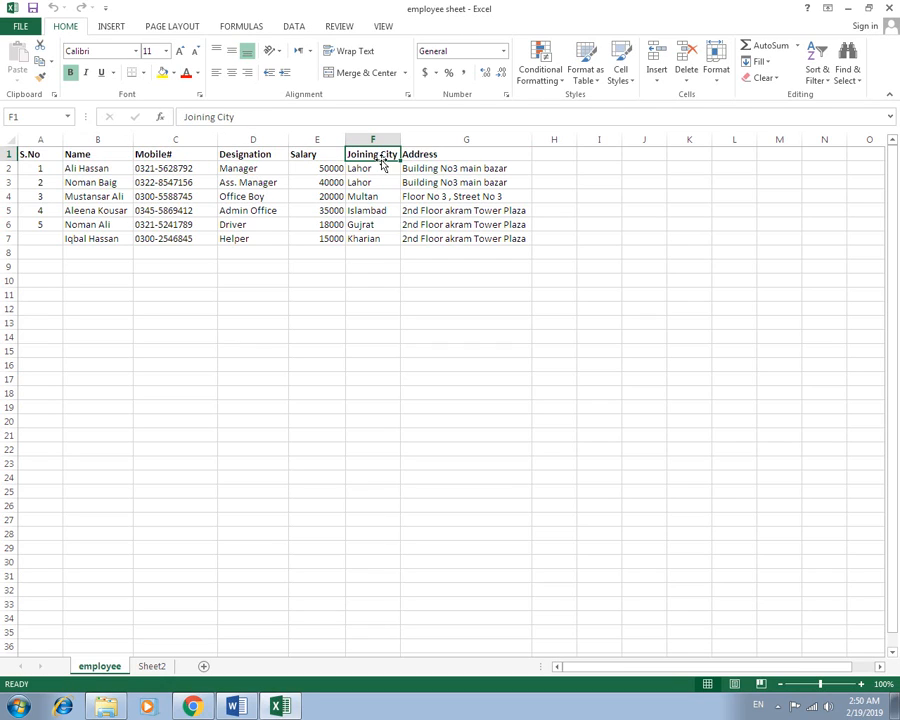
pyautogui.click(430, 157)
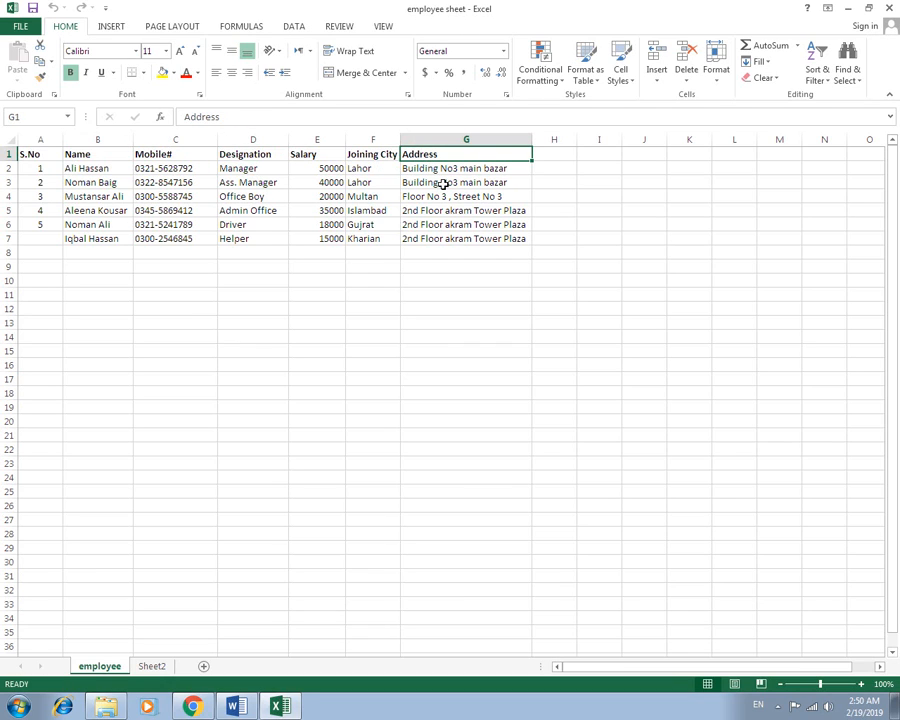
pyautogui.moveTo(36, 154); pyautogui.dragTo(452, 247)
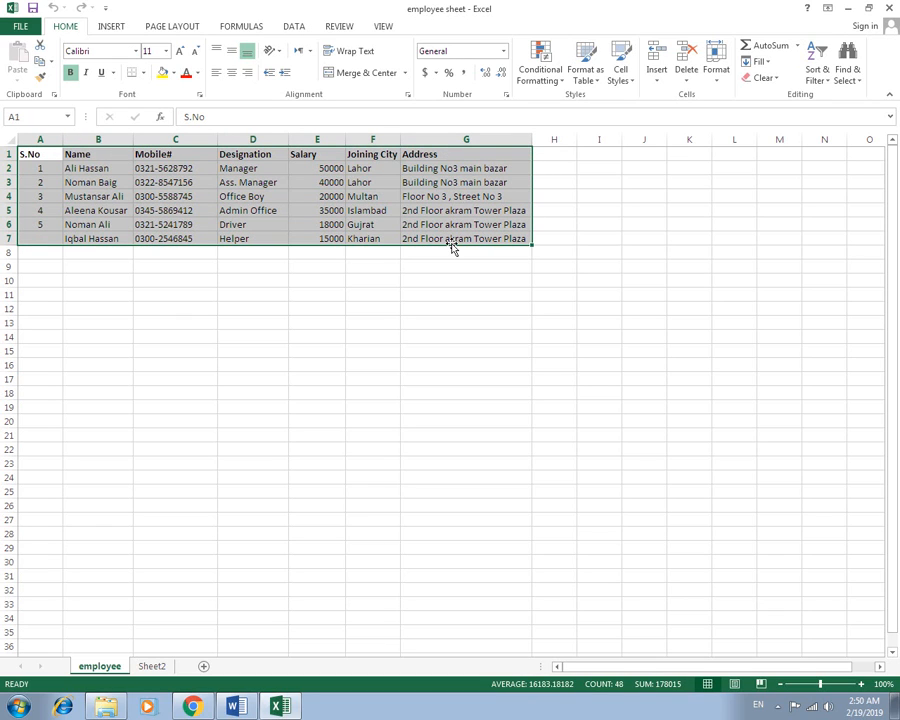
# Enter serial number 6 in cell A7 for the last employee row
pyautogui.click(46, 241)
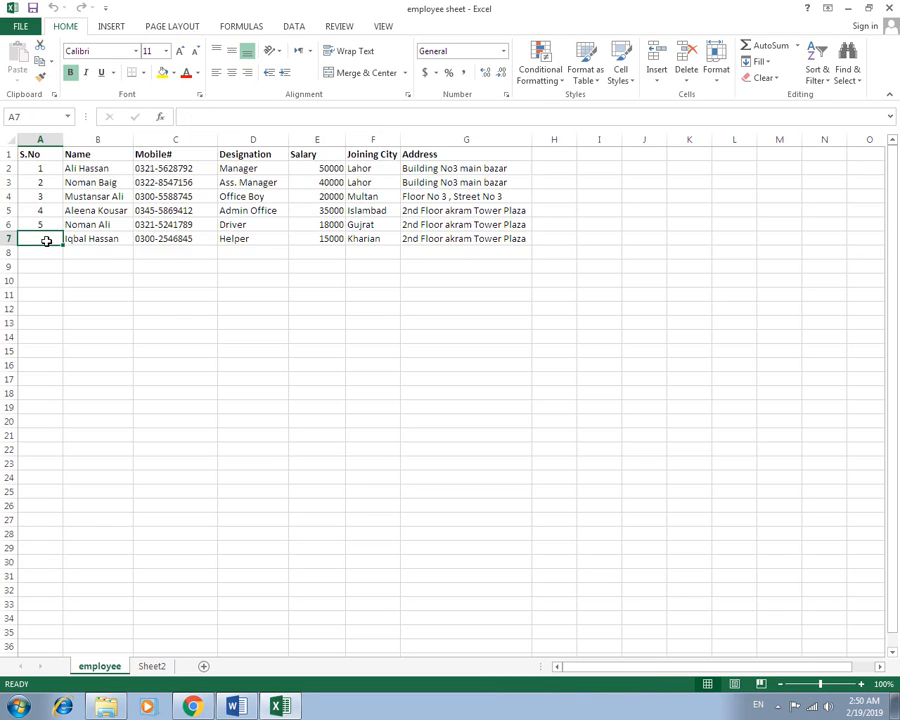
pyautogui.write('6')
pyautogui.click(90, 278)
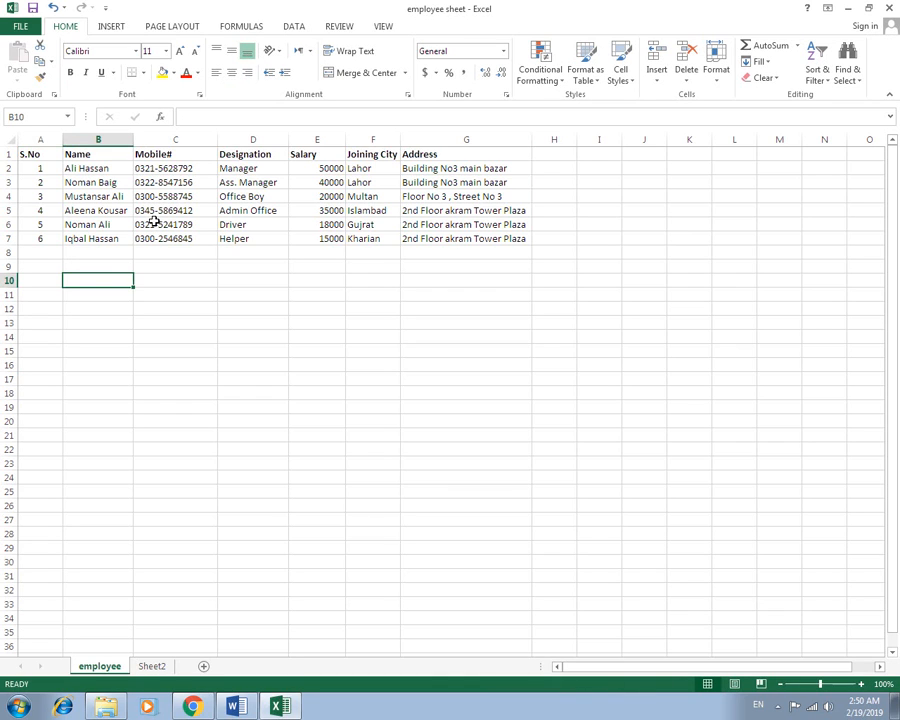
pyautogui.moveTo(70, 170); pyautogui.dragTo(465, 239)
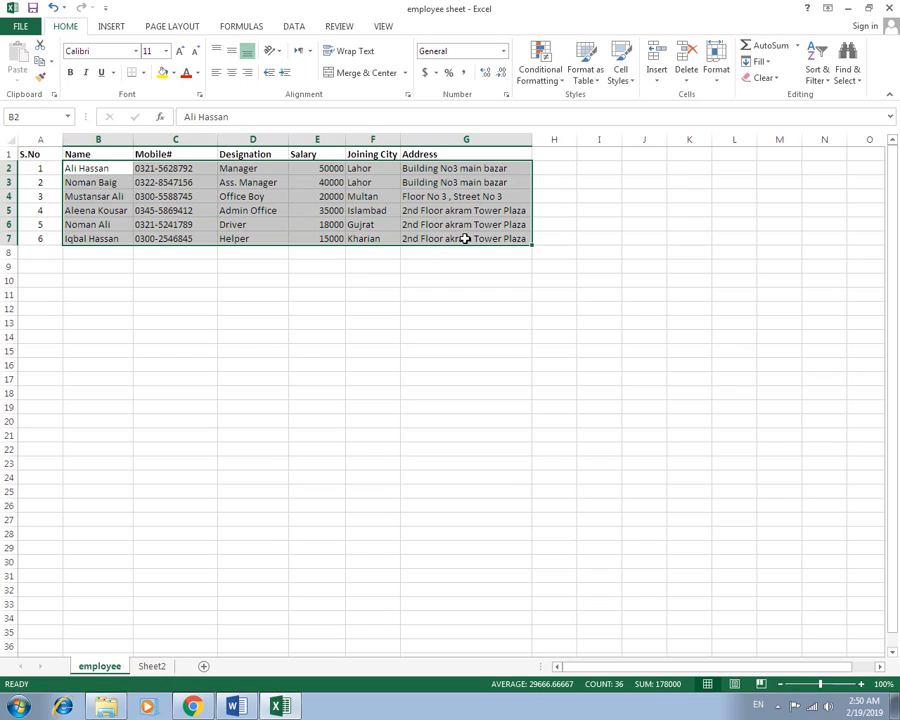
pyautogui.click(203, 265)
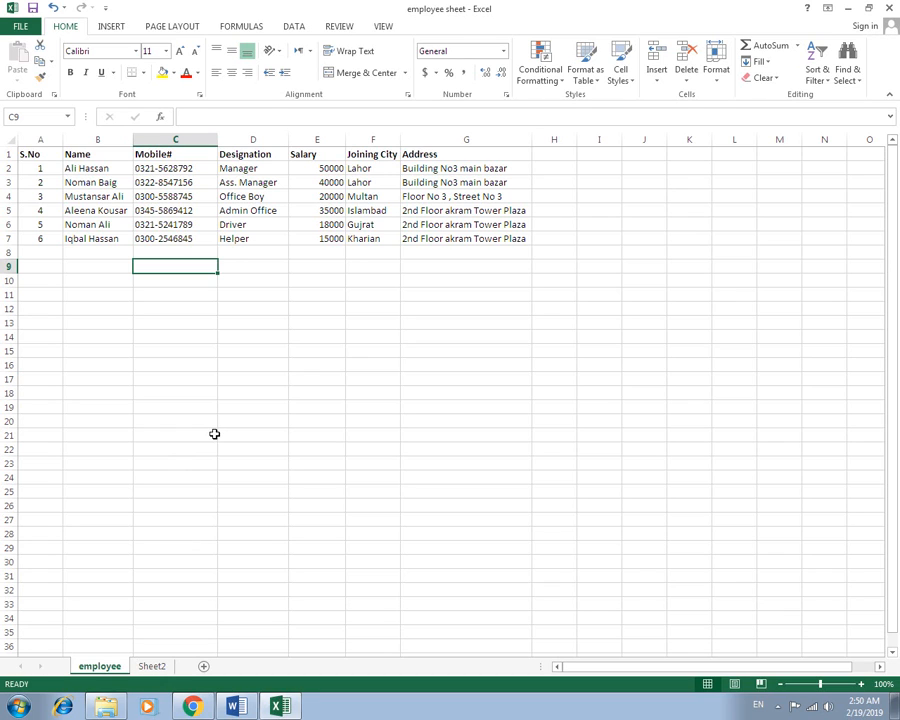
# Switch to the letter in Word and add a blank line below the title "The Seven Stars"
pyautogui.click(235, 707)
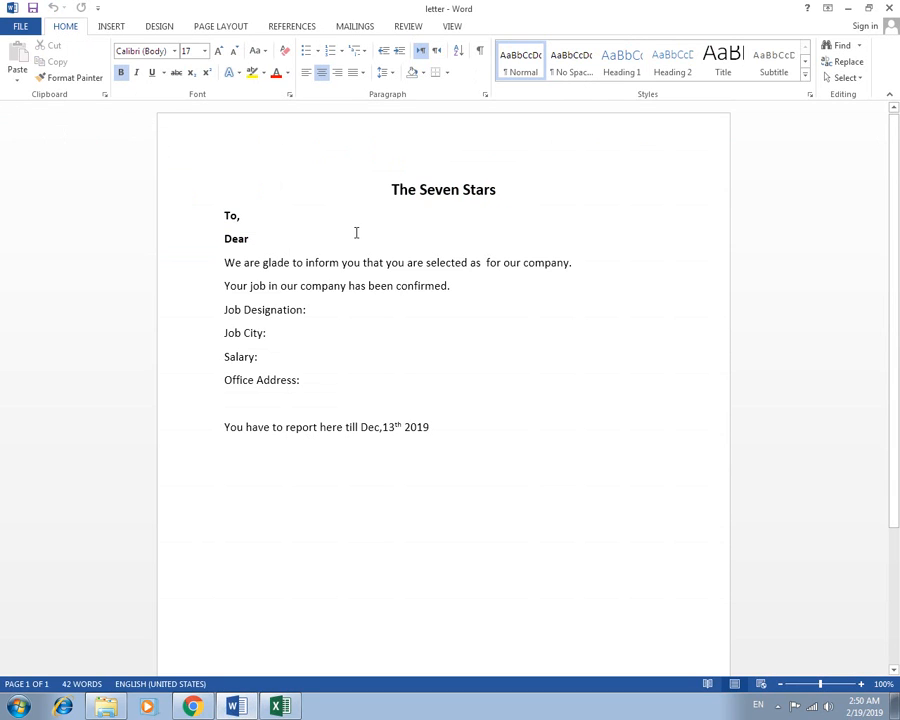
pyautogui.click(504, 191)
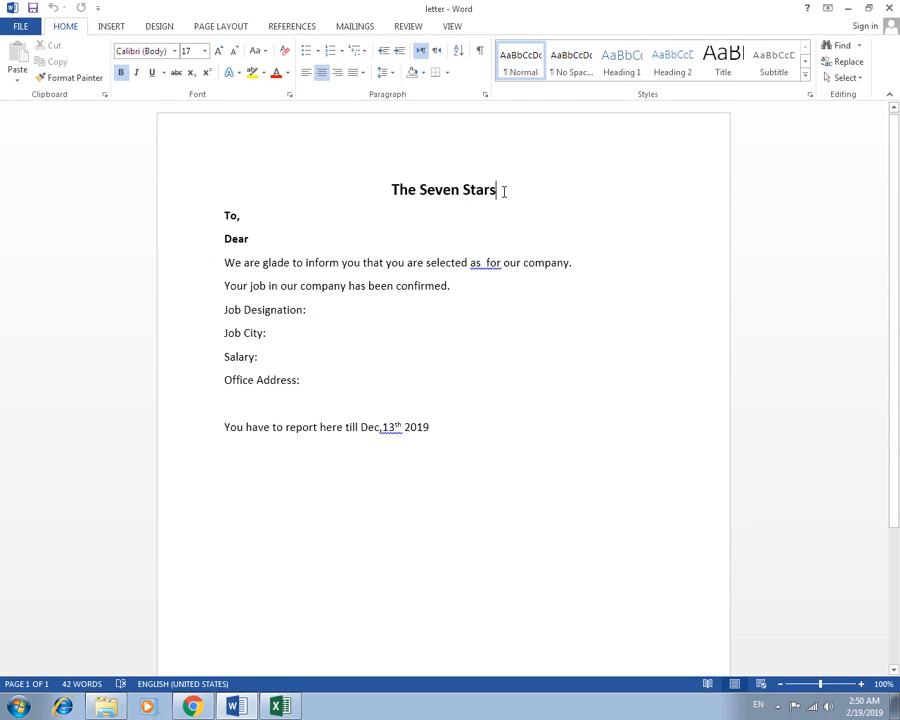
pyautogui.press('Return')
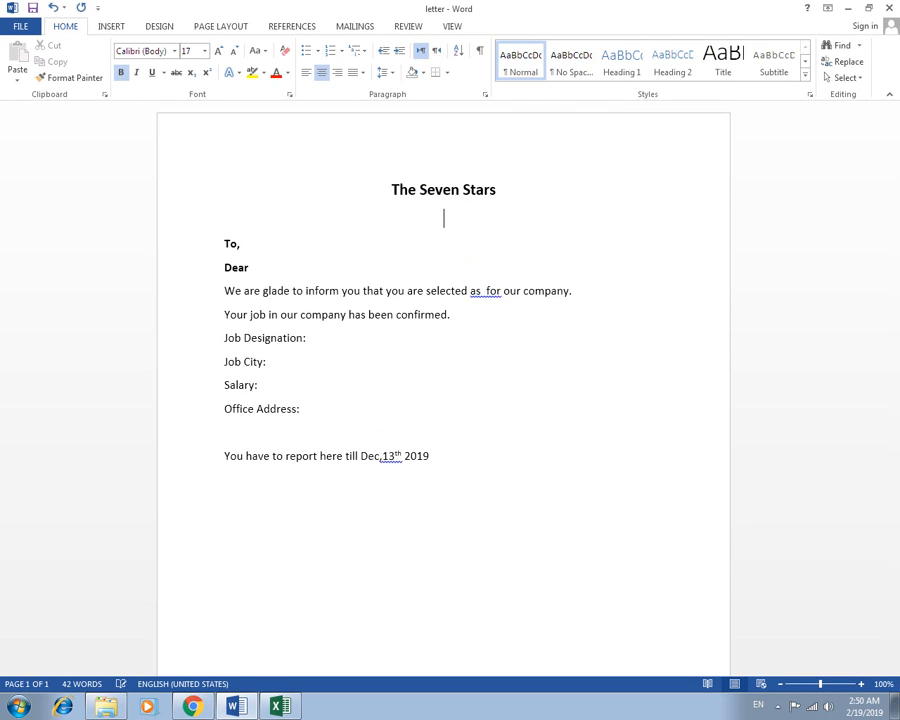
pyautogui.click(258, 270)
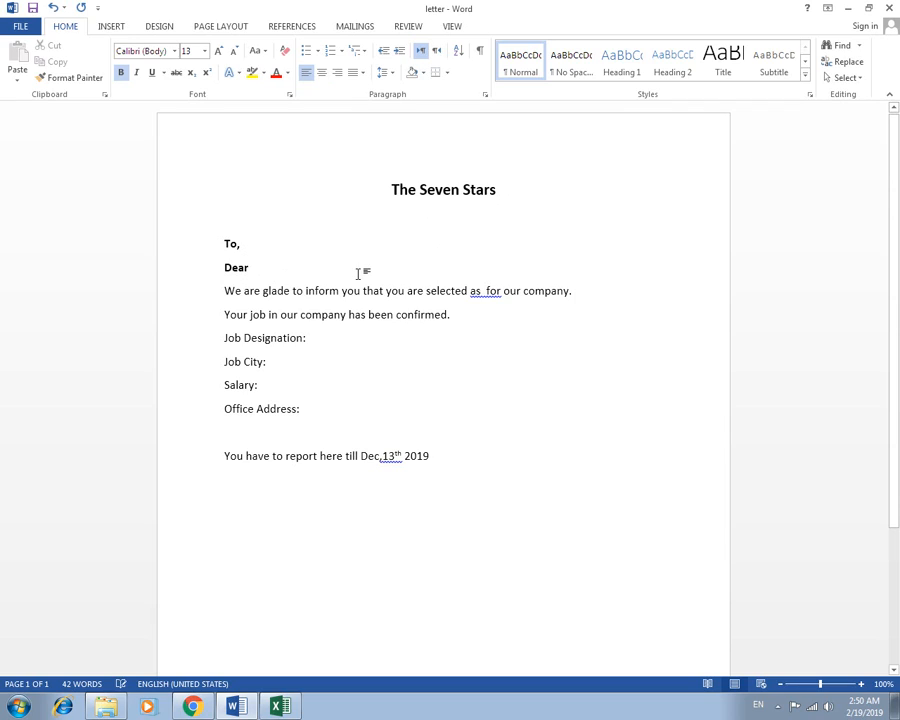
pyautogui.click(485, 293)
pyautogui.click(314, 405)
# Check the employee list in Excel against the letter and return to the Word document
pyautogui.click(279, 706)
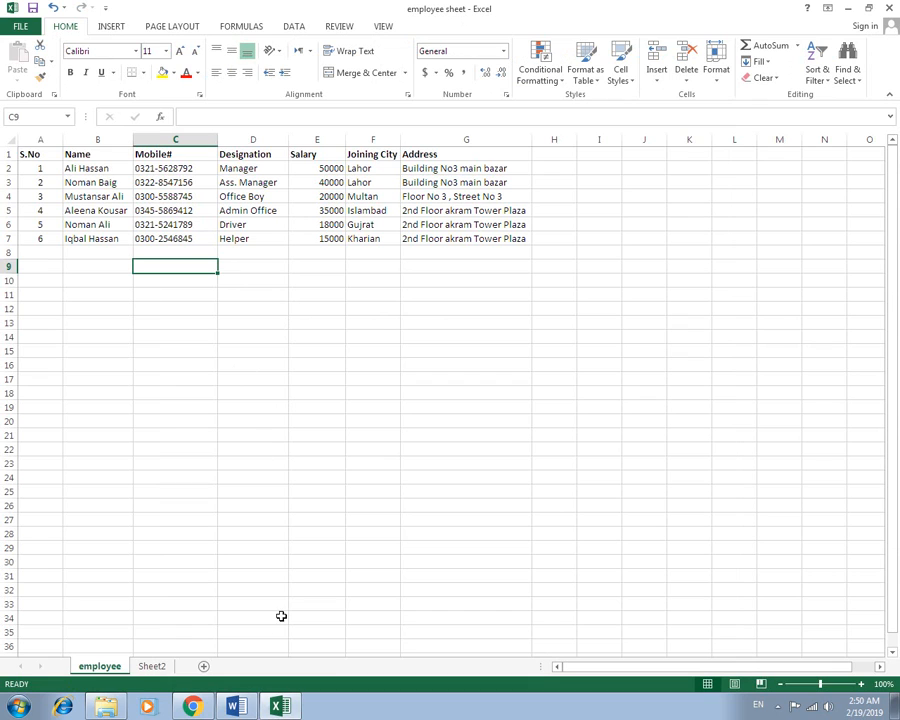
pyautogui.click(283, 708)
pyautogui.click(283, 707)
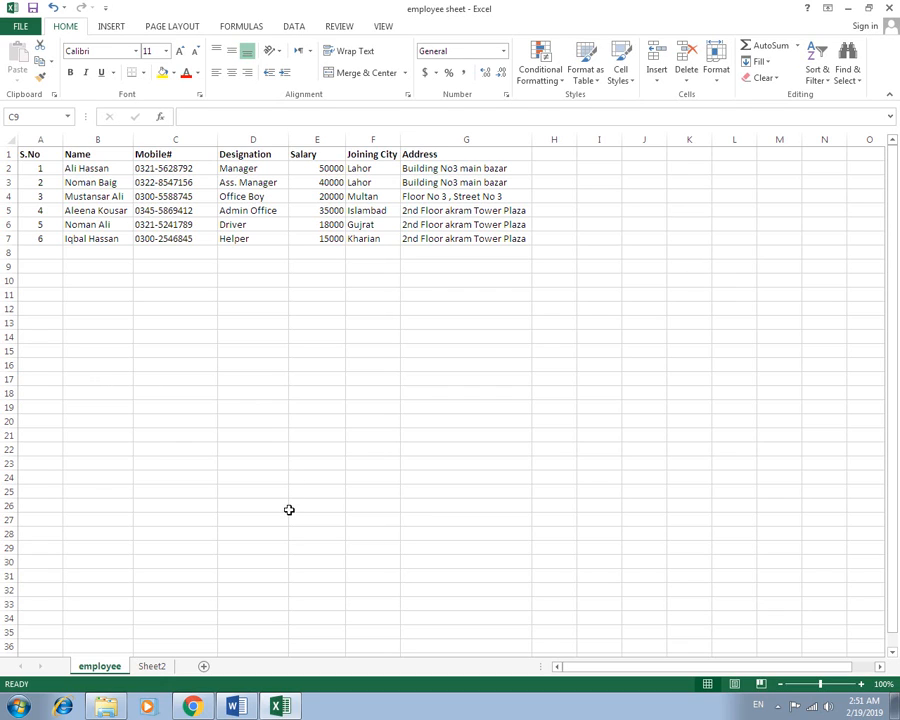
pyautogui.click(288, 705)
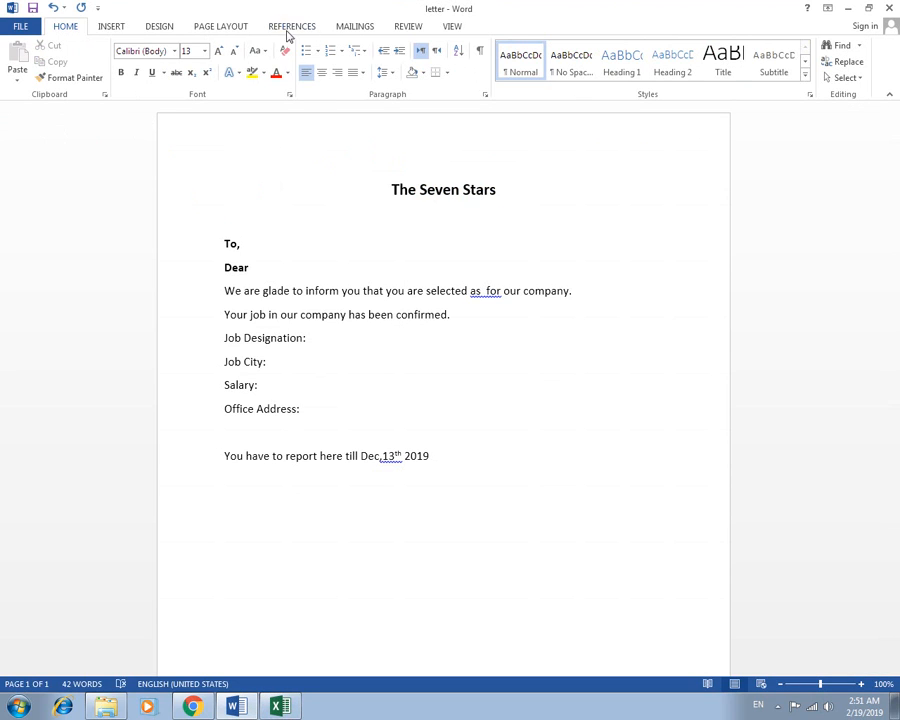
# Start a mail merge of the Letters type for the document
pyautogui.click(348, 30)
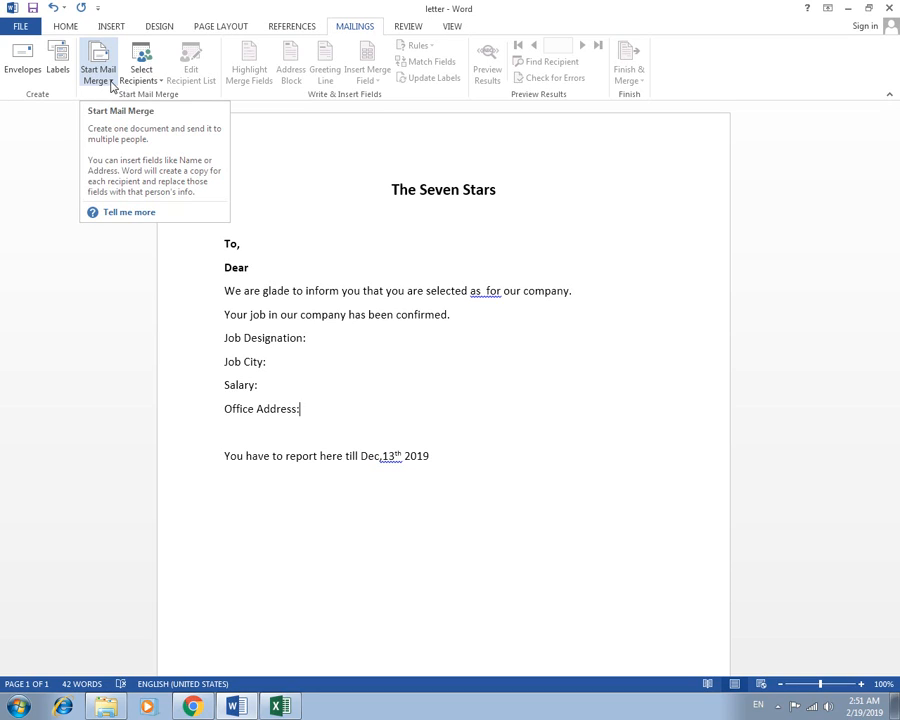
pyautogui.click(112, 86)
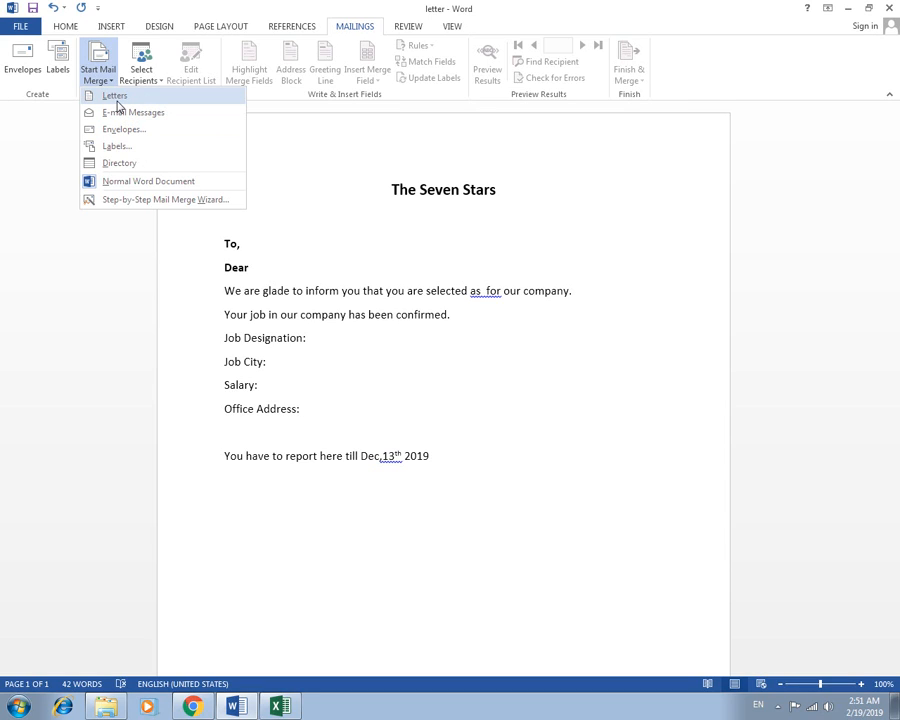
pyautogui.click(118, 100)
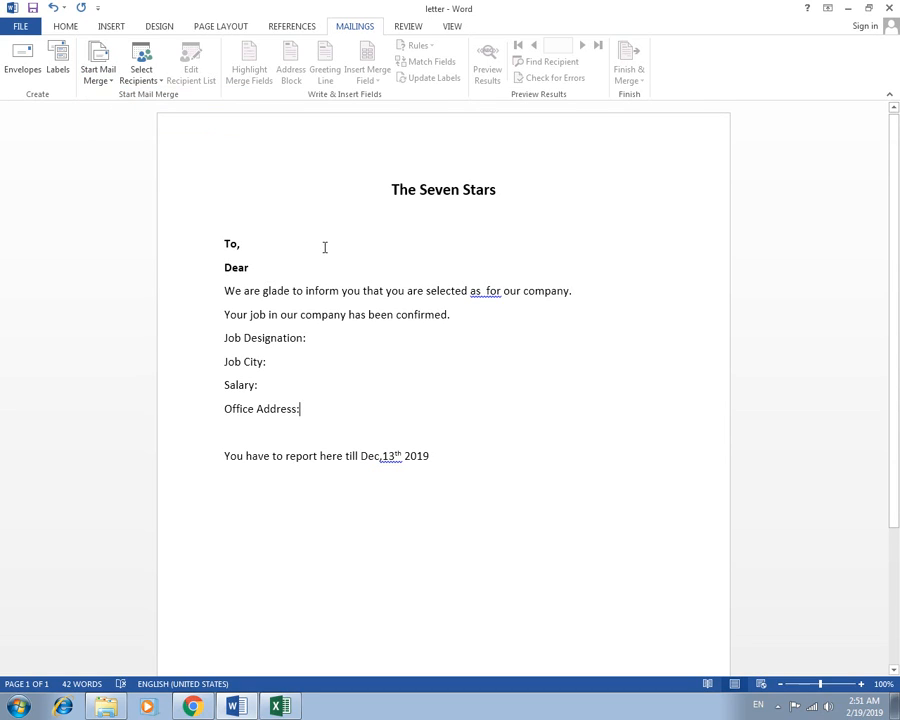
# Close the "employee sheet" workbook in Excel and return to the letter
pyautogui.click(160, 82)
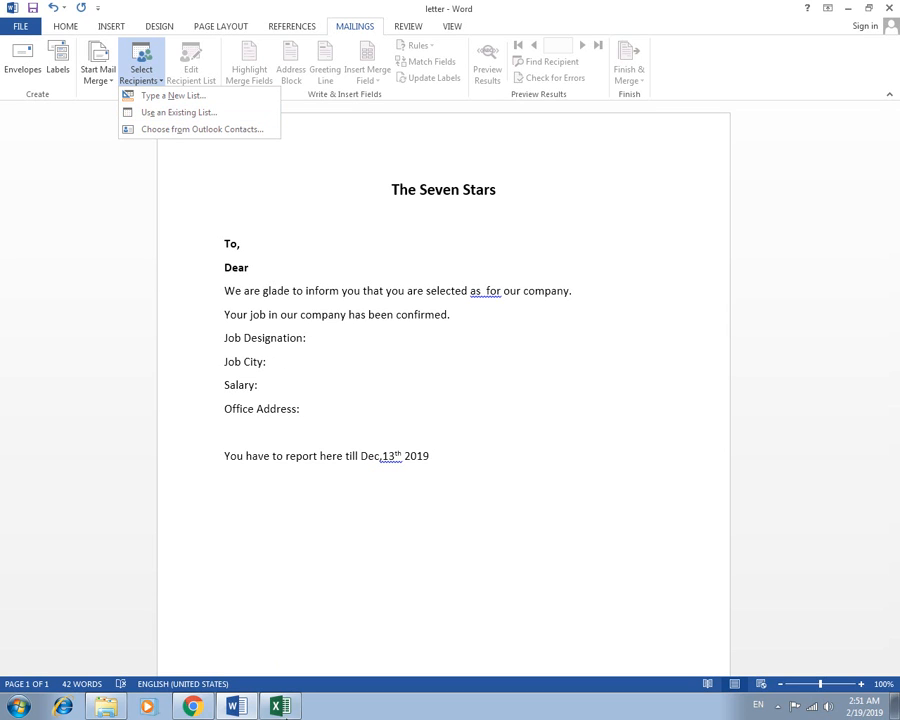
pyautogui.click(287, 704)
pyautogui.click(888, 8)
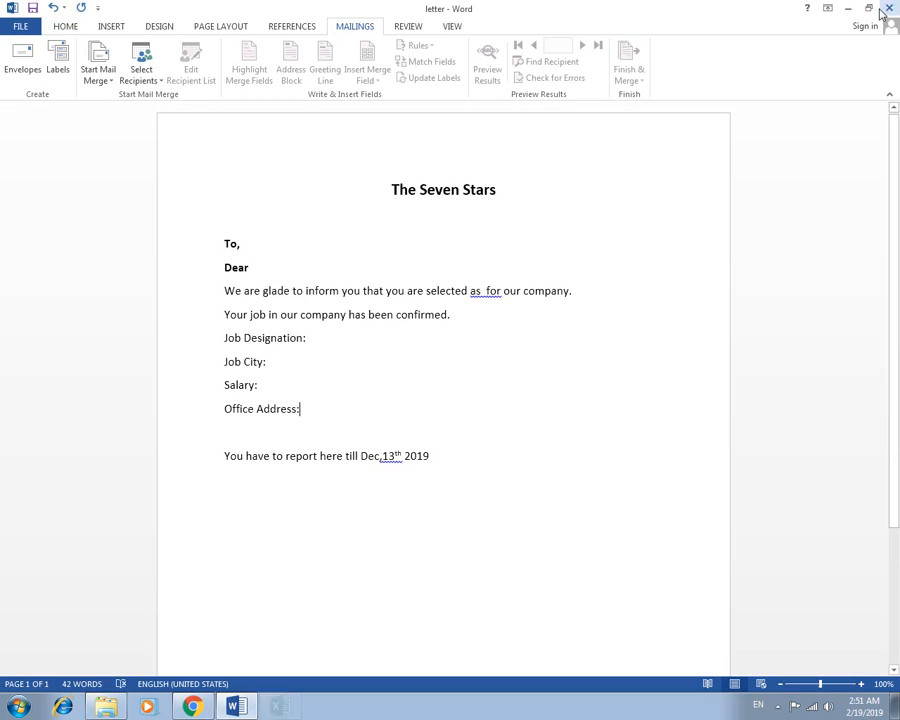
# Use the existing "employee sheet" file on the Desktop as the recipient list, choosing table employee$ with first-row column headers
pyautogui.click(142, 78)
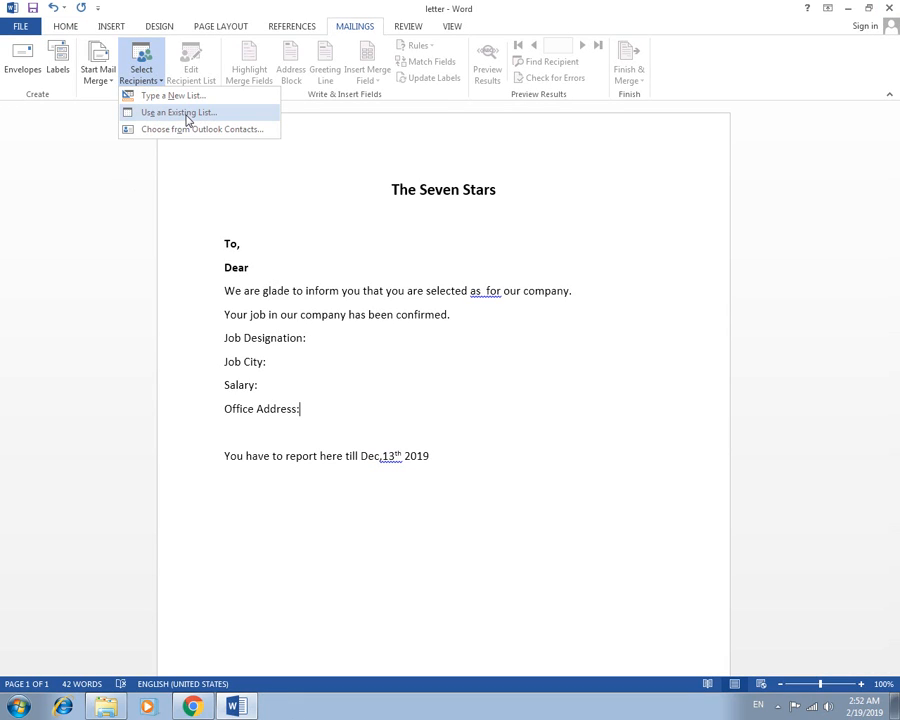
pyautogui.click(185, 115)
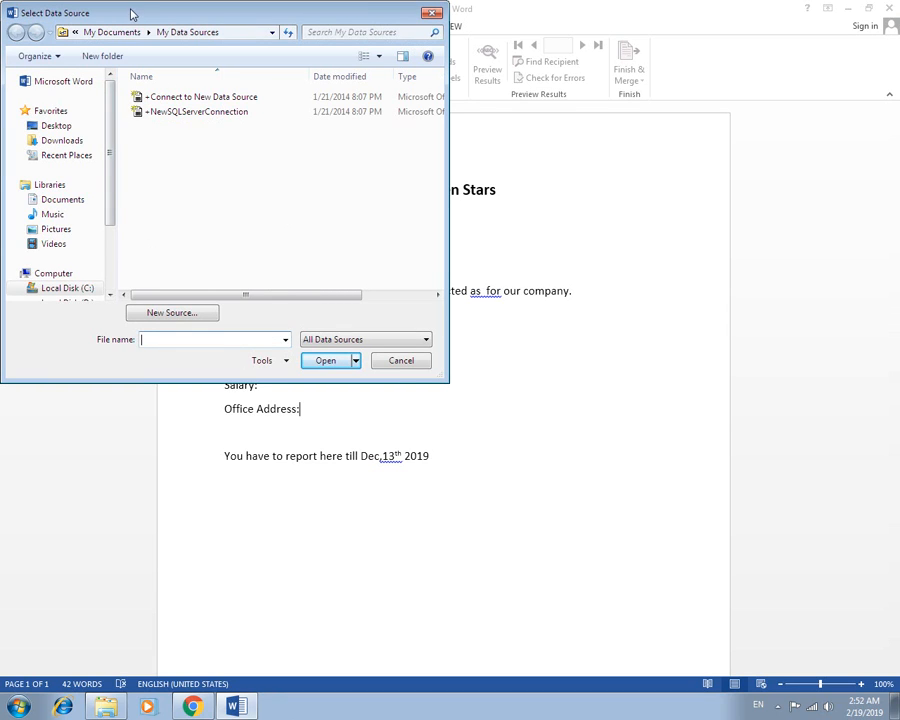
pyautogui.moveTo(95, 13); pyautogui.dragTo(186, 41)
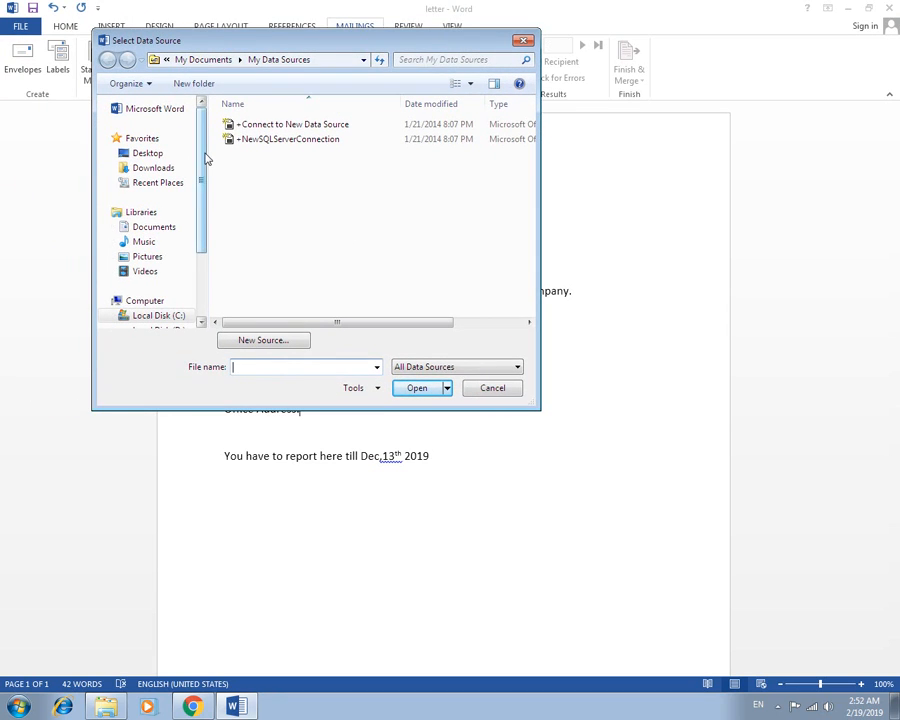
pyautogui.click(160, 158)
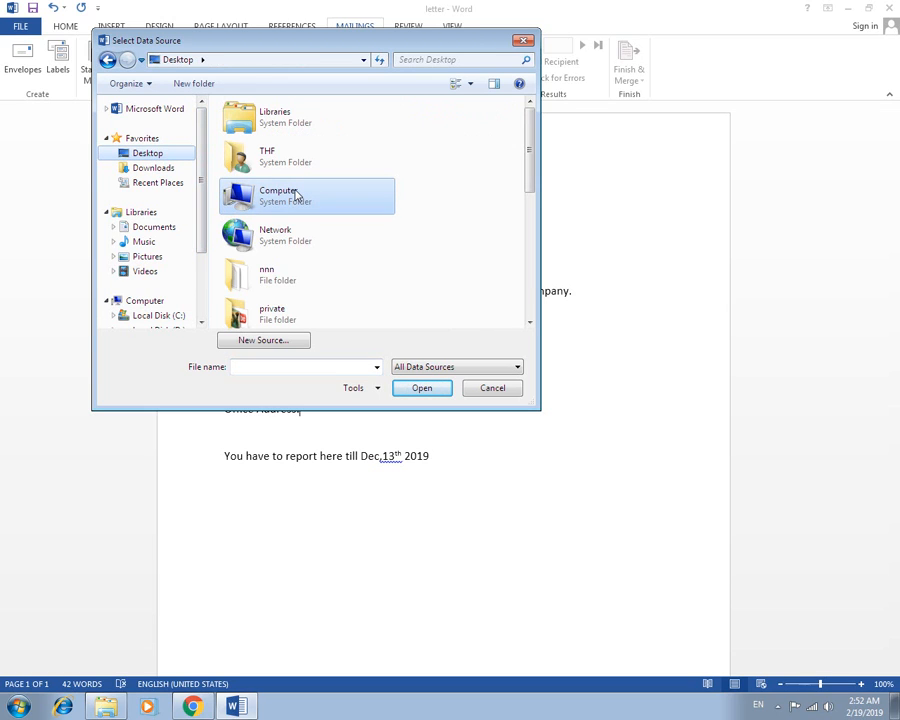
pyautogui.press('e')
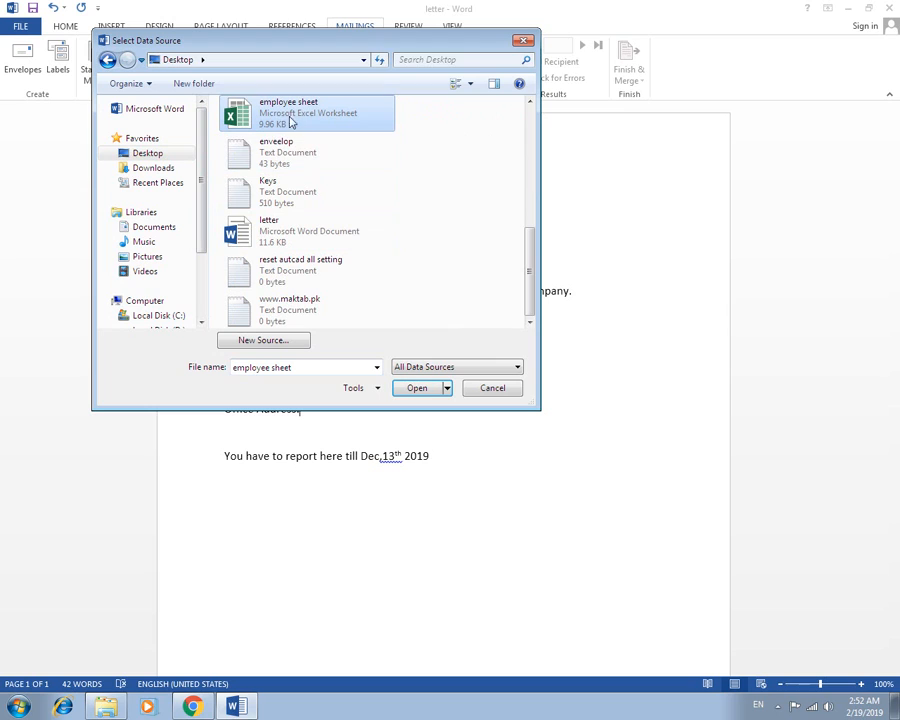
pyautogui.click(422, 391)
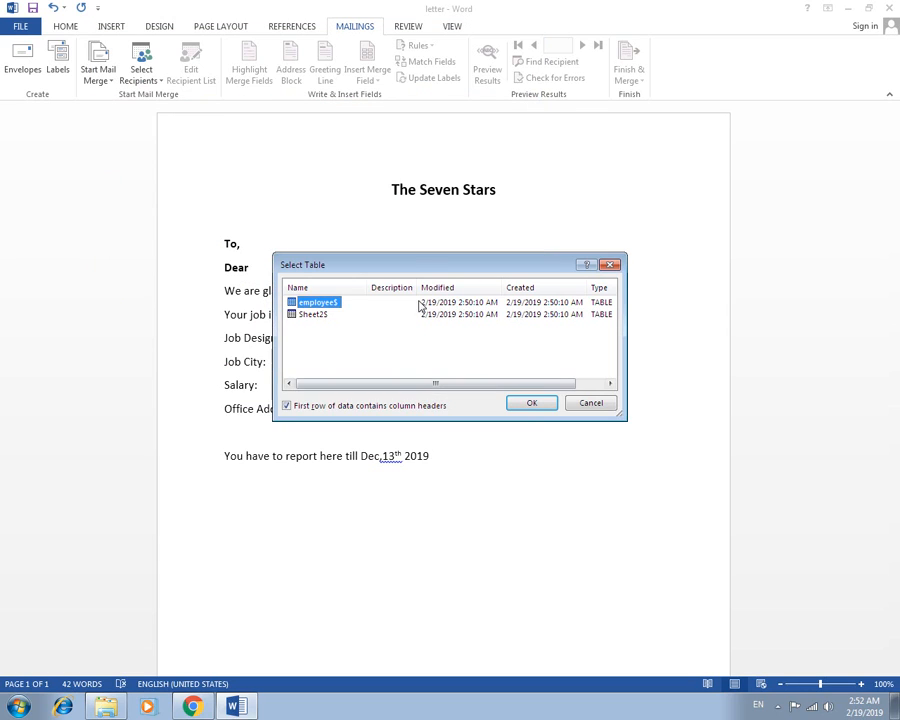
pyautogui.moveTo(409, 261); pyautogui.dragTo(340, 172)
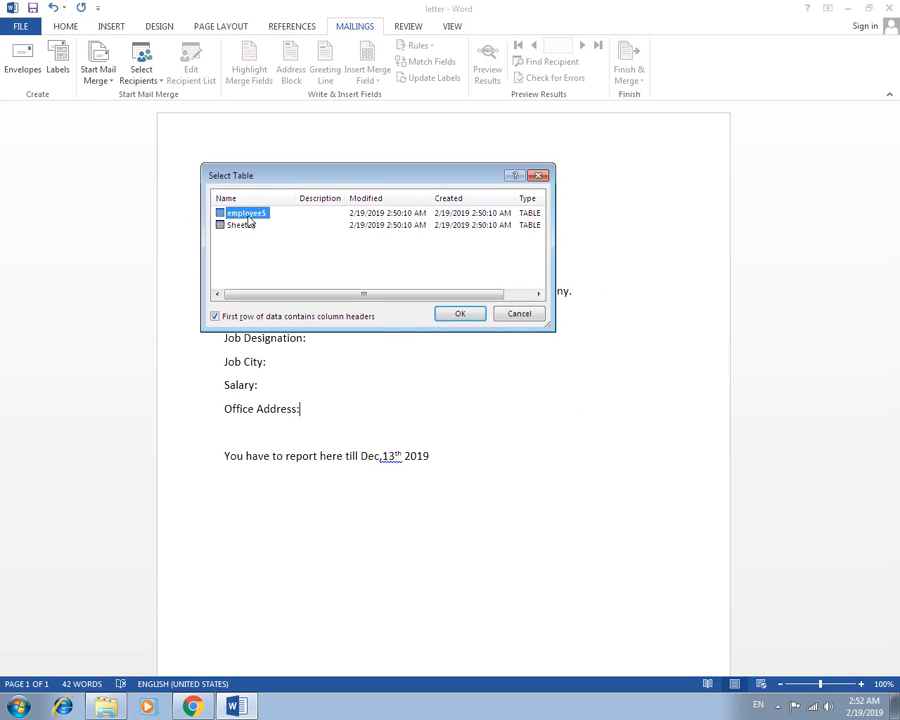
pyautogui.click(459, 316)
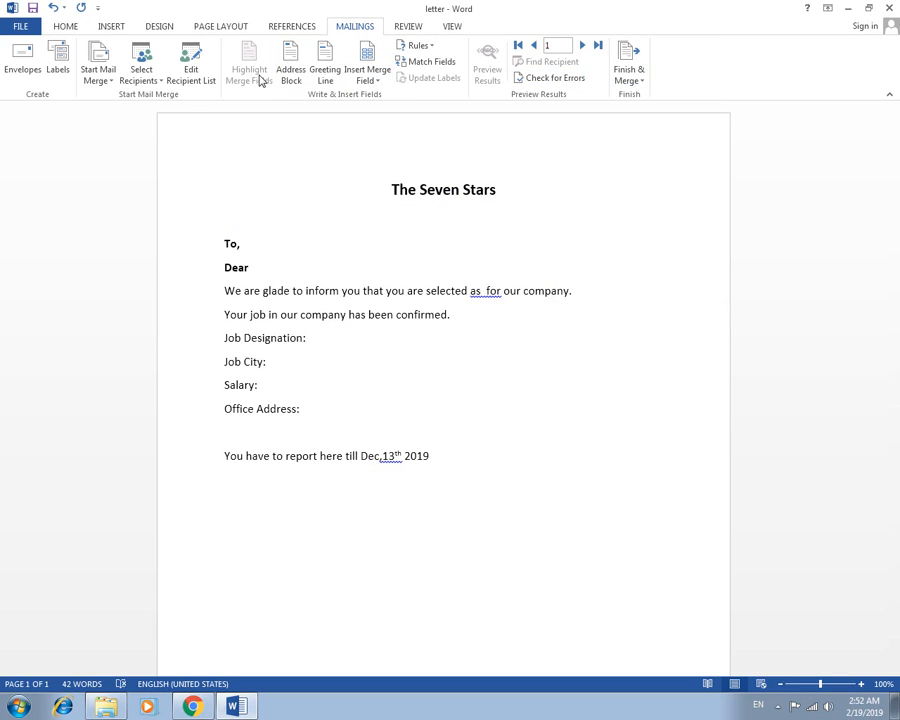
# View the merge fields available from the employee recipient list
pyautogui.click(377, 84)
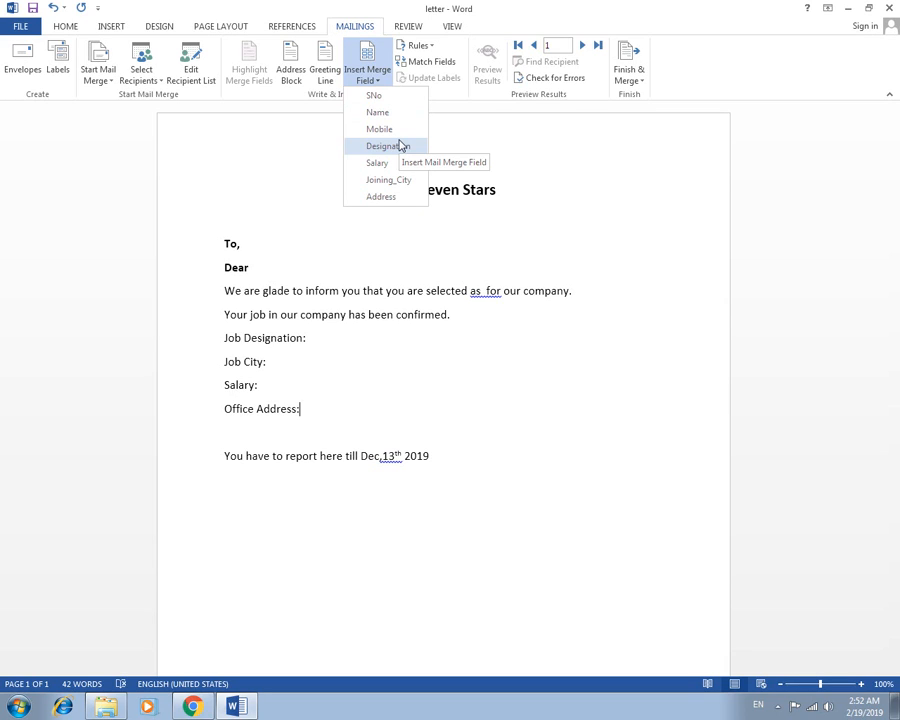
pyautogui.click(372, 76)
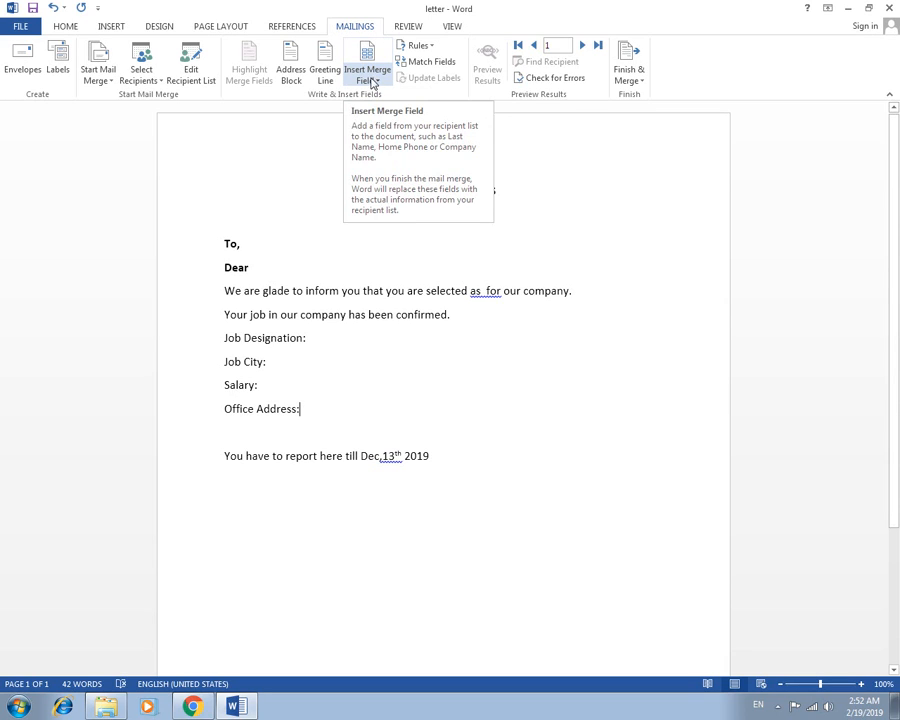
# Insert the Name merge field after "Dear" in the letter's salutation
pyautogui.click(376, 83)
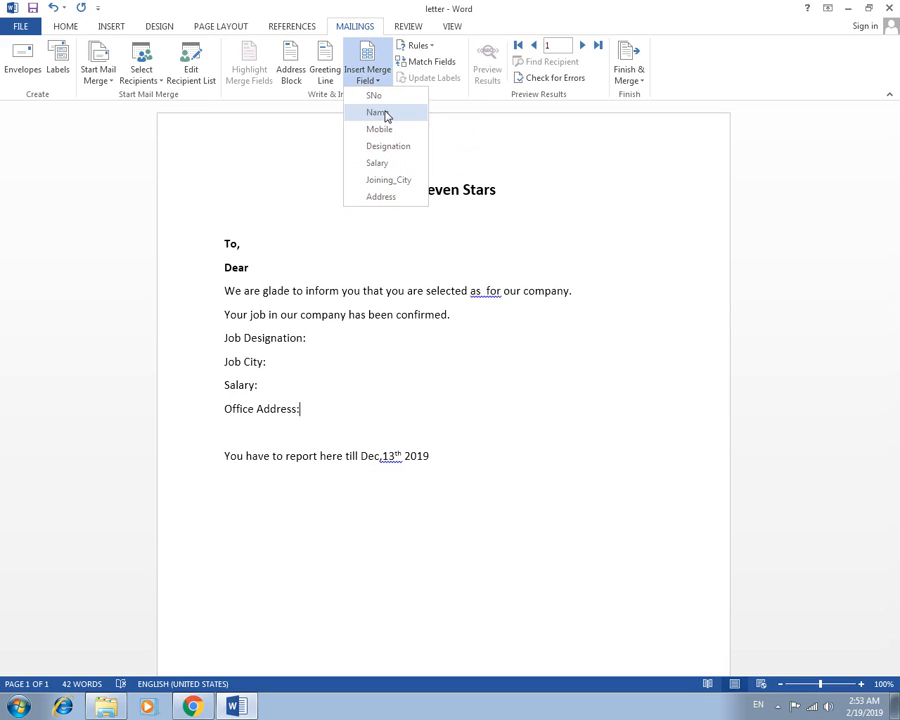
pyautogui.click(448, 216)
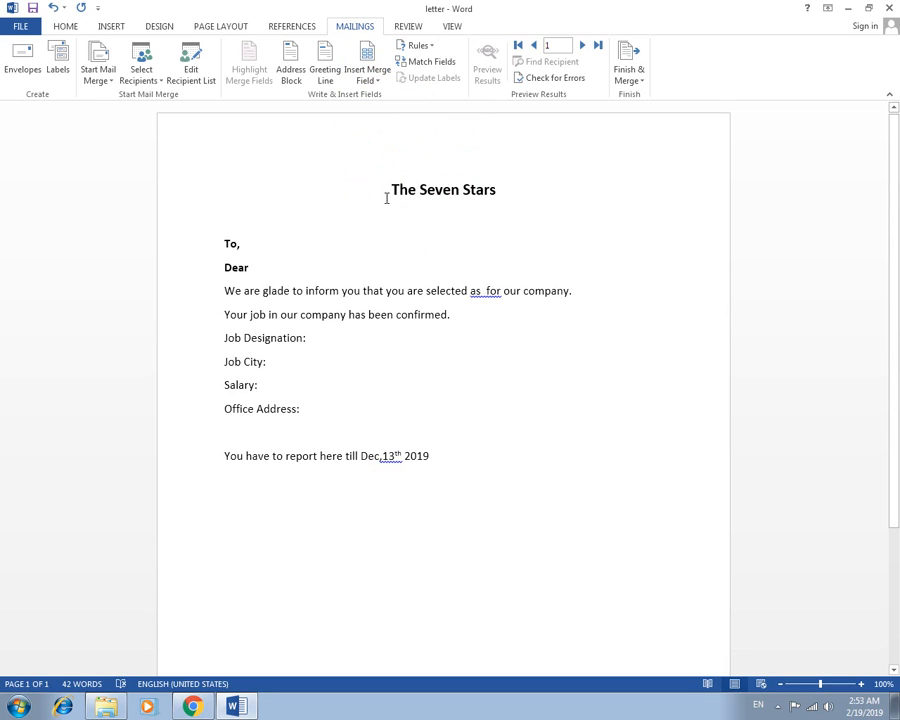
pyautogui.click(258, 266)
pyautogui.scroll(3, 260, 259)
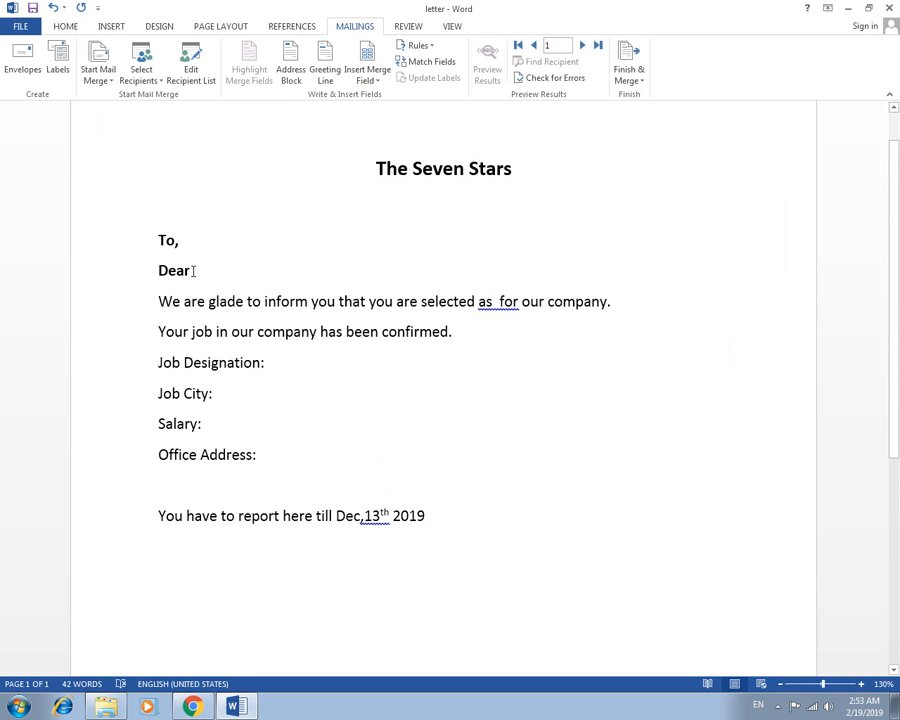
pyautogui.click(387, 81)
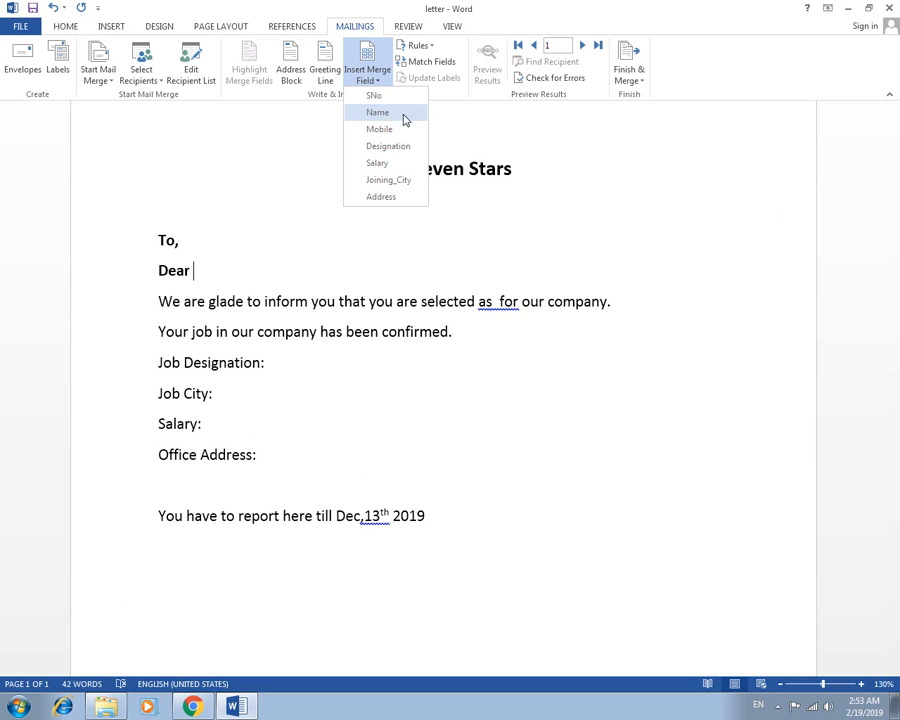
pyautogui.click(378, 113)
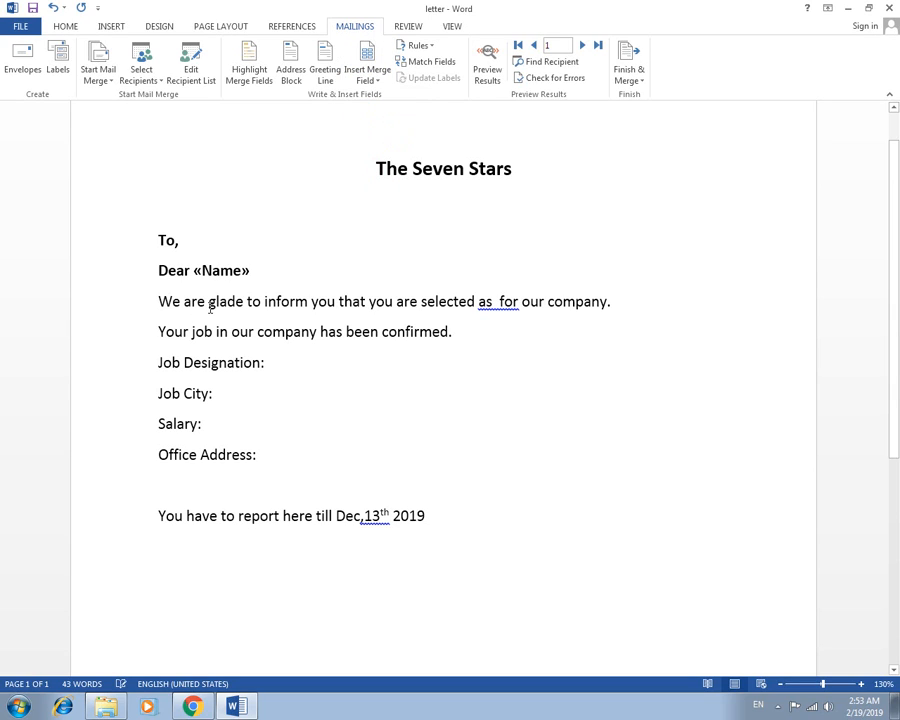
# Insert the Designation merge field after "selected as" and remove the extra space before "for our company"
pyautogui.click(495, 301)
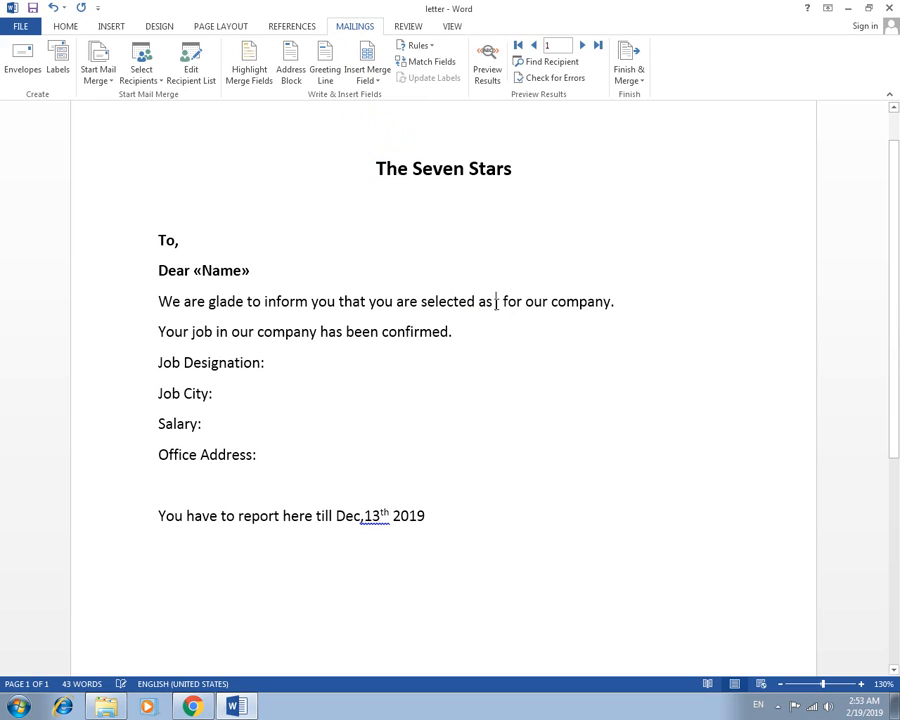
pyautogui.click(380, 82)
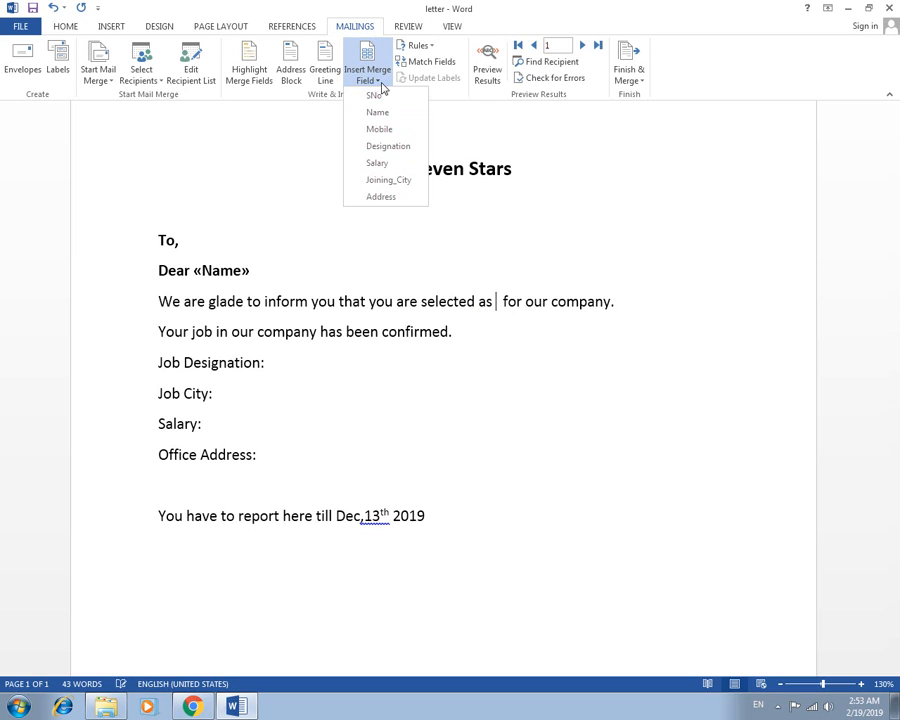
pyautogui.click(402, 147)
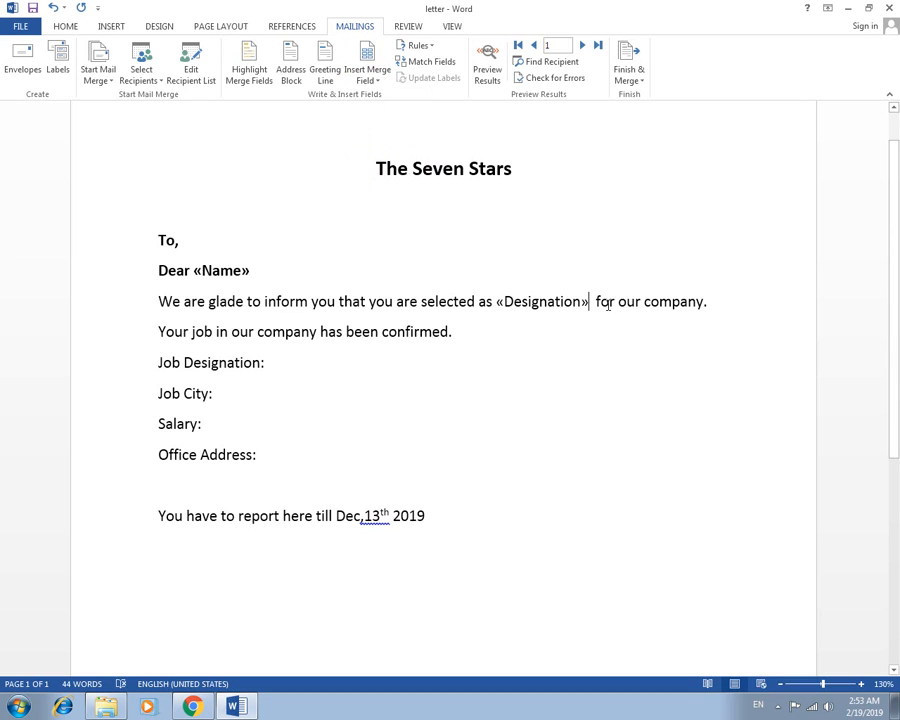
pyautogui.click(602, 308)
pyautogui.press('BackSpace')
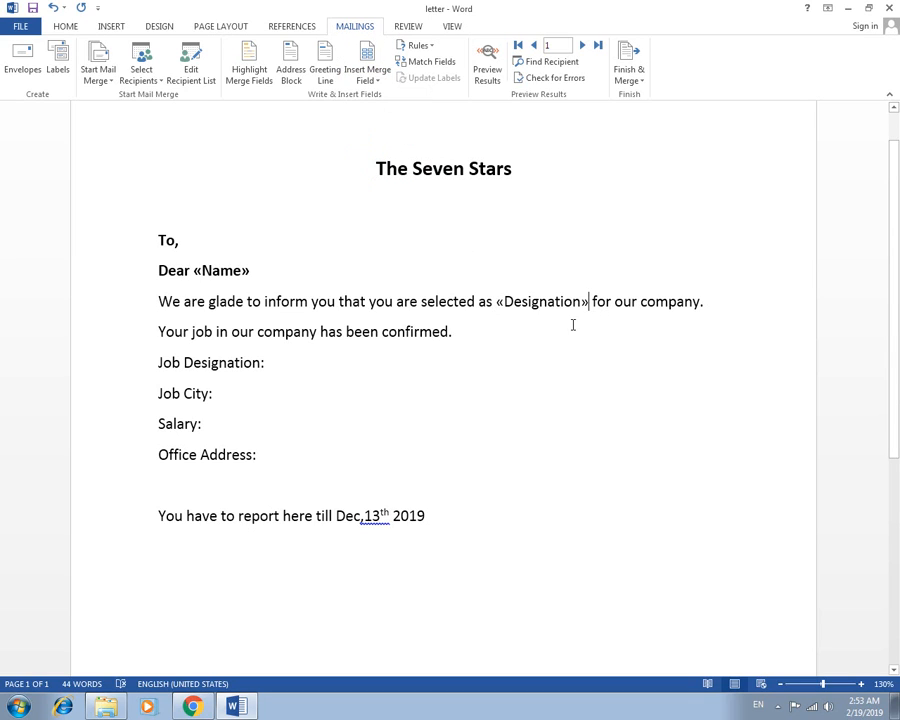
# Insert the Designation merge field after "Job Designation:" and the Joining_City field after "Job City:"
pyautogui.click(266, 362)
pyautogui.click(378, 80)
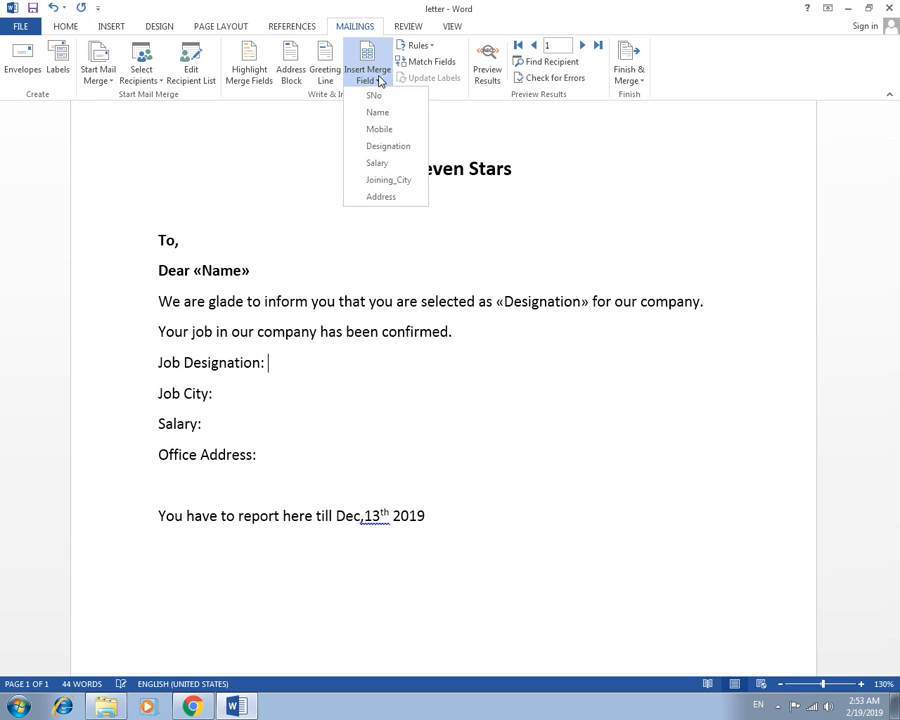
pyautogui.click(390, 146)
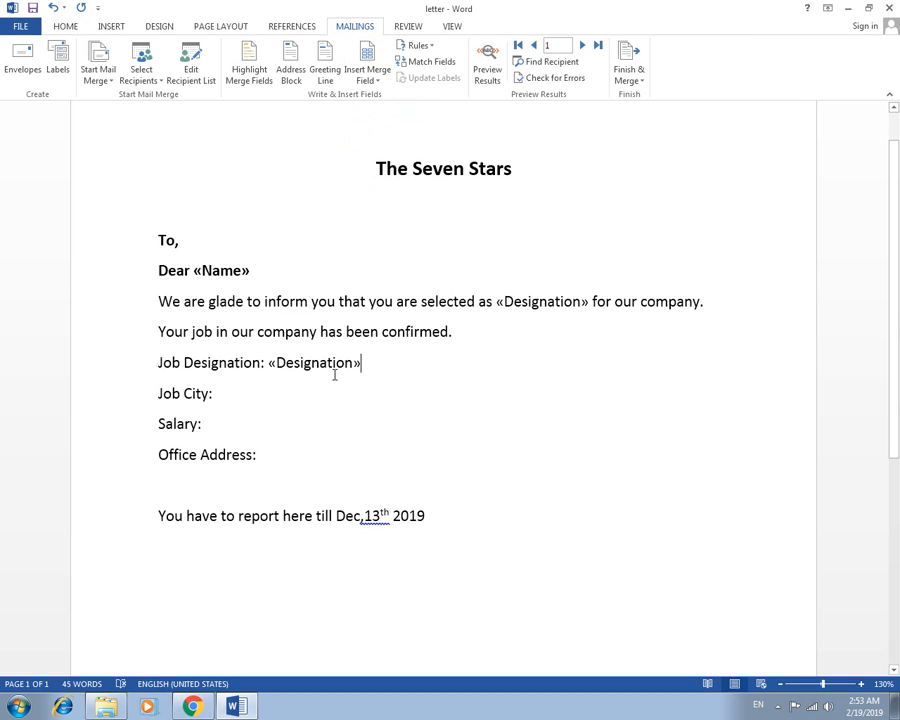
pyautogui.click(248, 398)
pyautogui.click(377, 80)
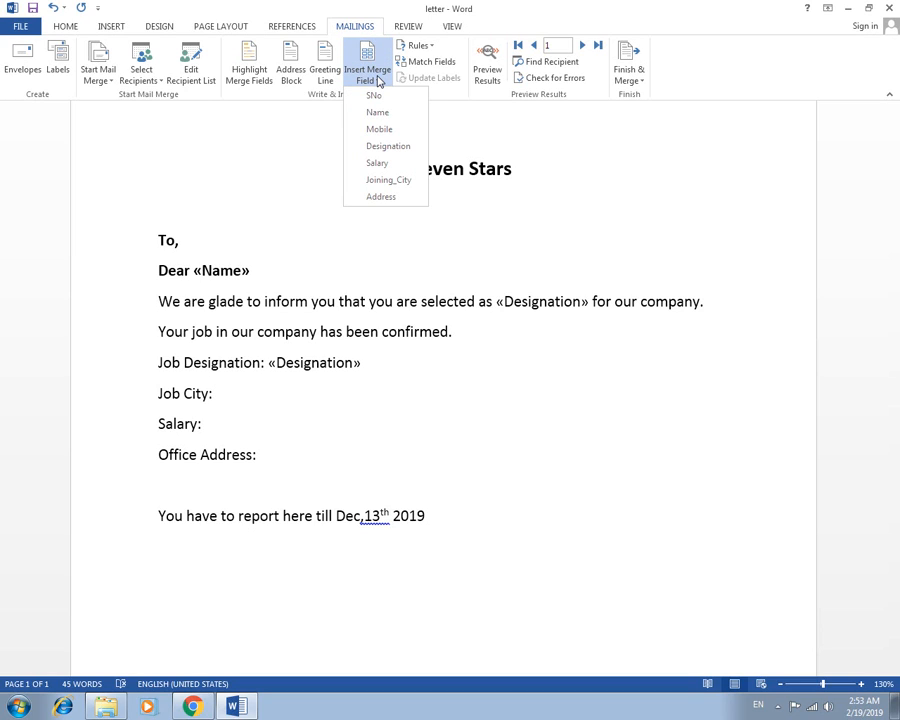
pyautogui.click(387, 187)
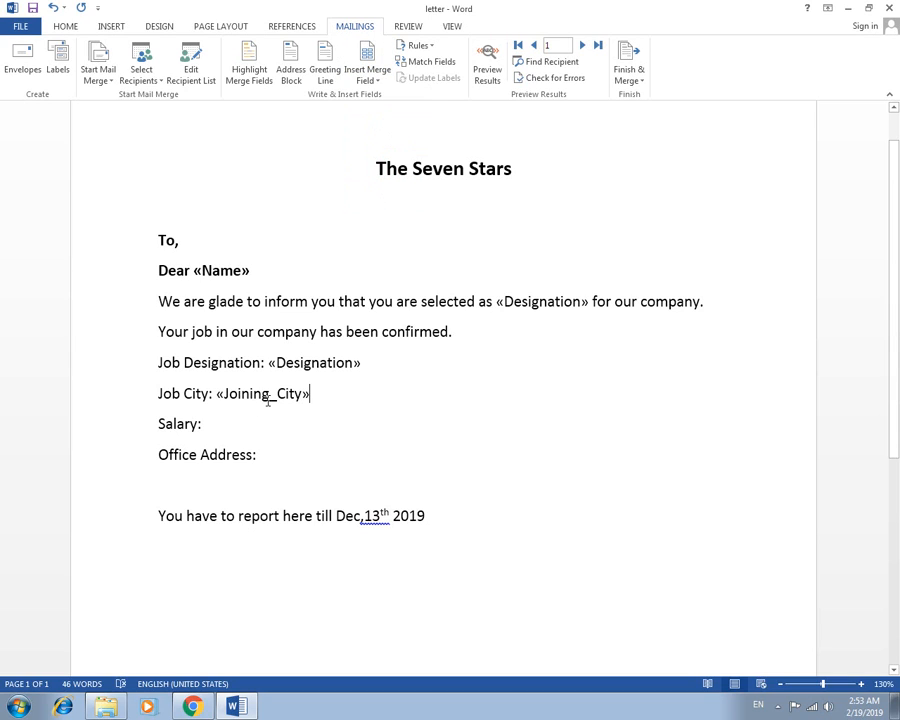
# Insert the Salary merge field after "Salary:" and the Address field after "Office Address:"
pyautogui.click(226, 424)
pyautogui.click(380, 80)
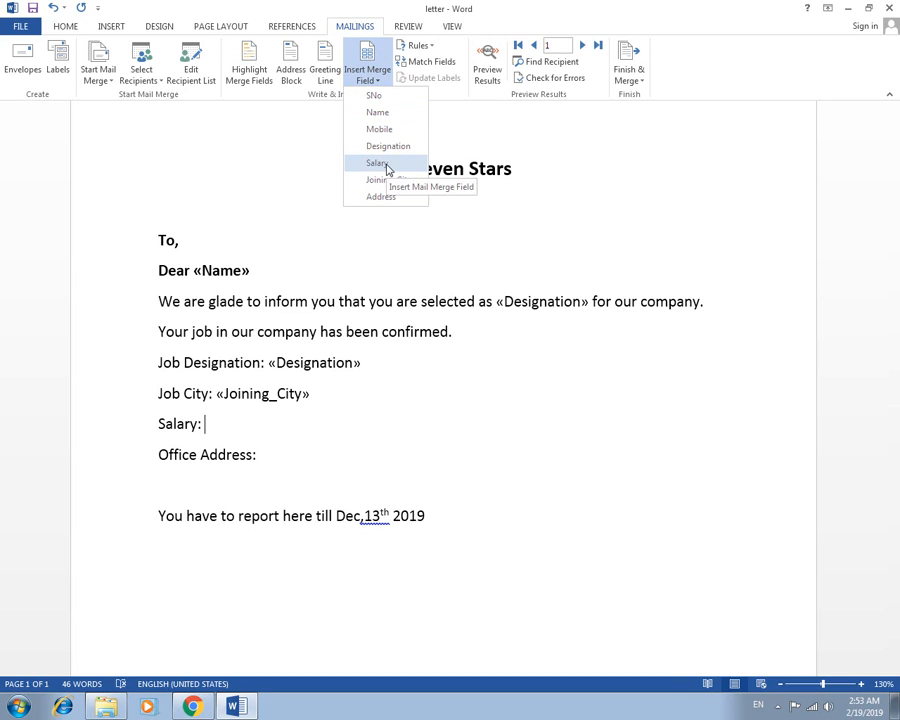
pyautogui.click(387, 170)
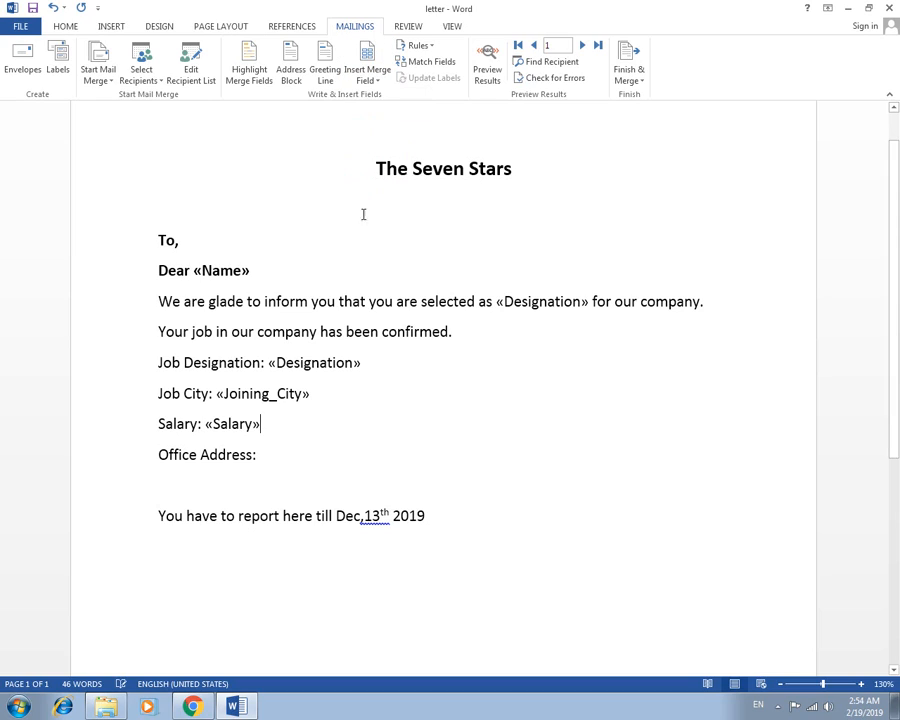
pyautogui.click(298, 460)
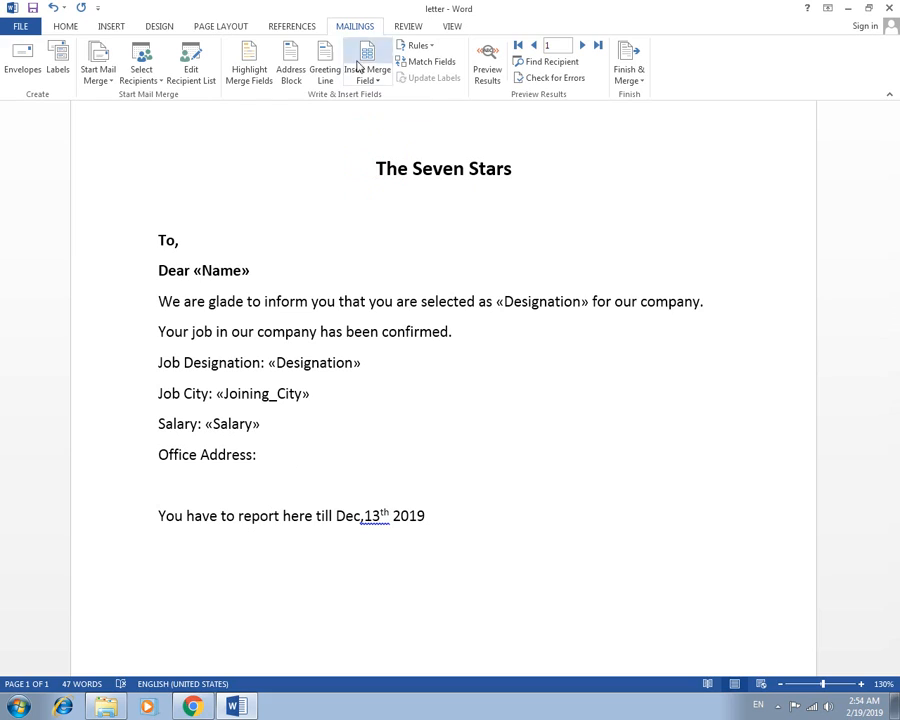
pyautogui.click(387, 80)
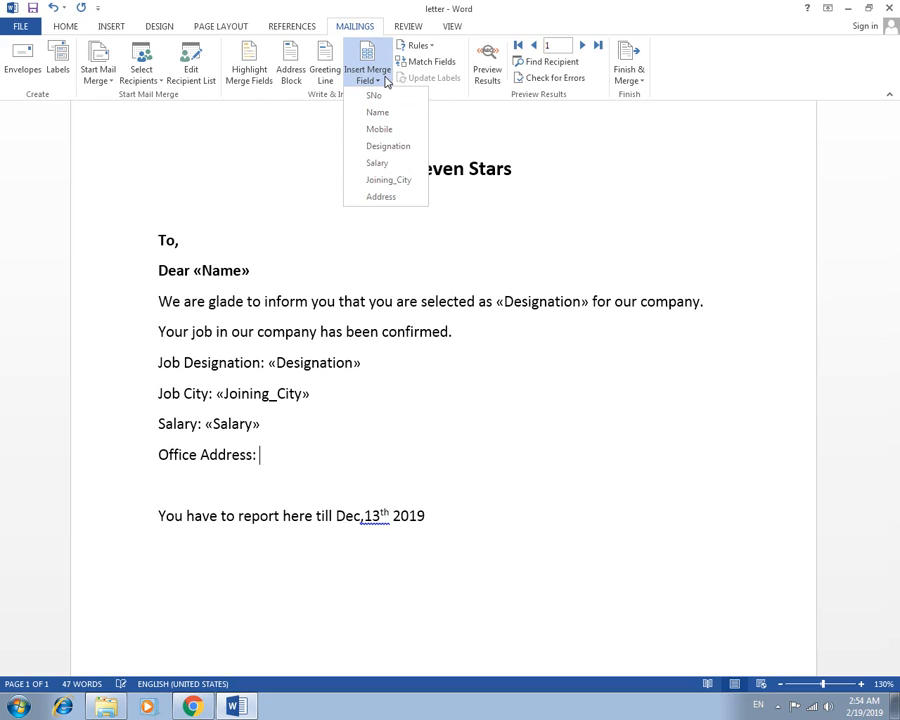
pyautogui.click(381, 197)
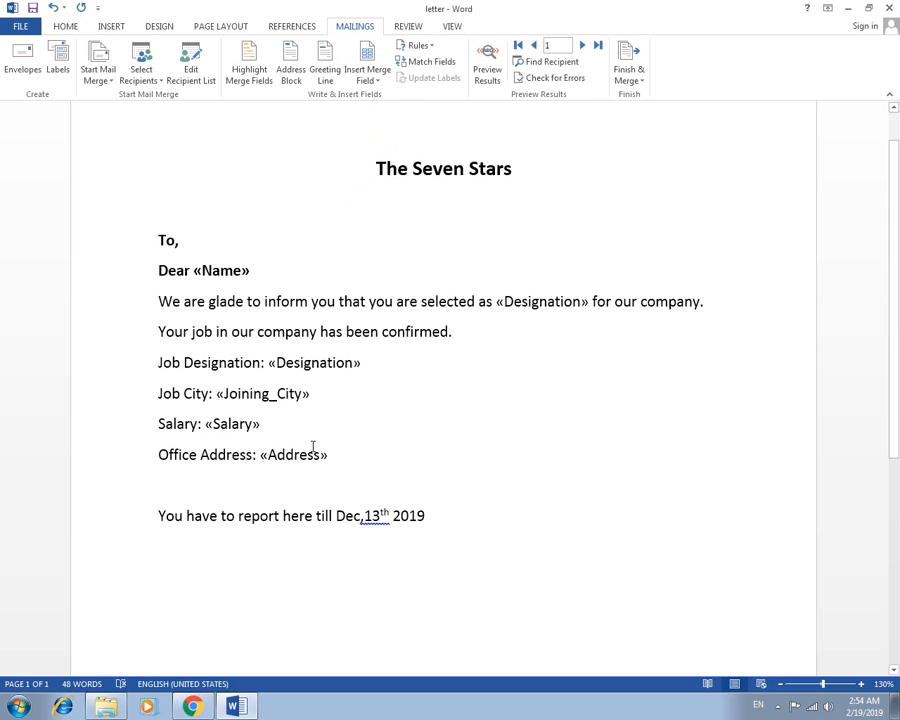
# Preview the merge results and check the filled-in designation, city, salary and address in the first record's letter
pyautogui.click(483, 70)
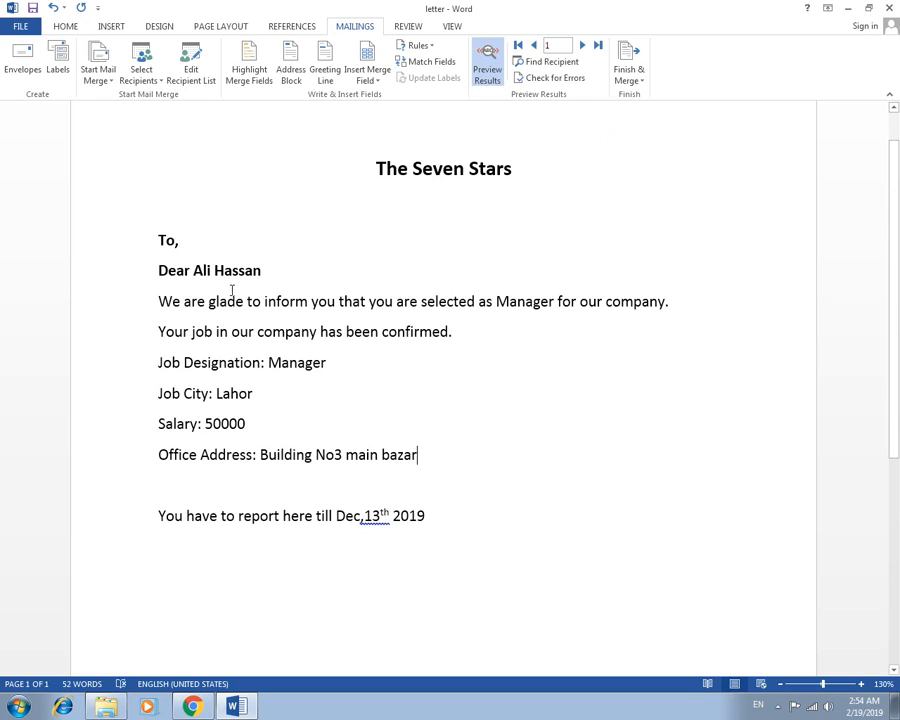
pyautogui.click(546, 302)
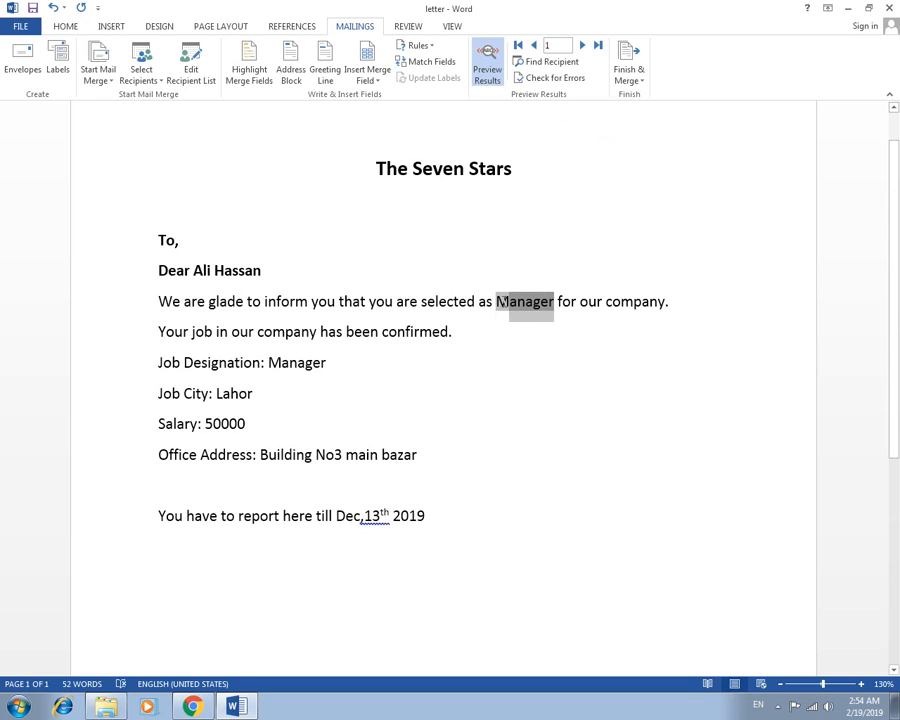
pyautogui.click(318, 363)
pyautogui.click(250, 422)
pyautogui.click(258, 393)
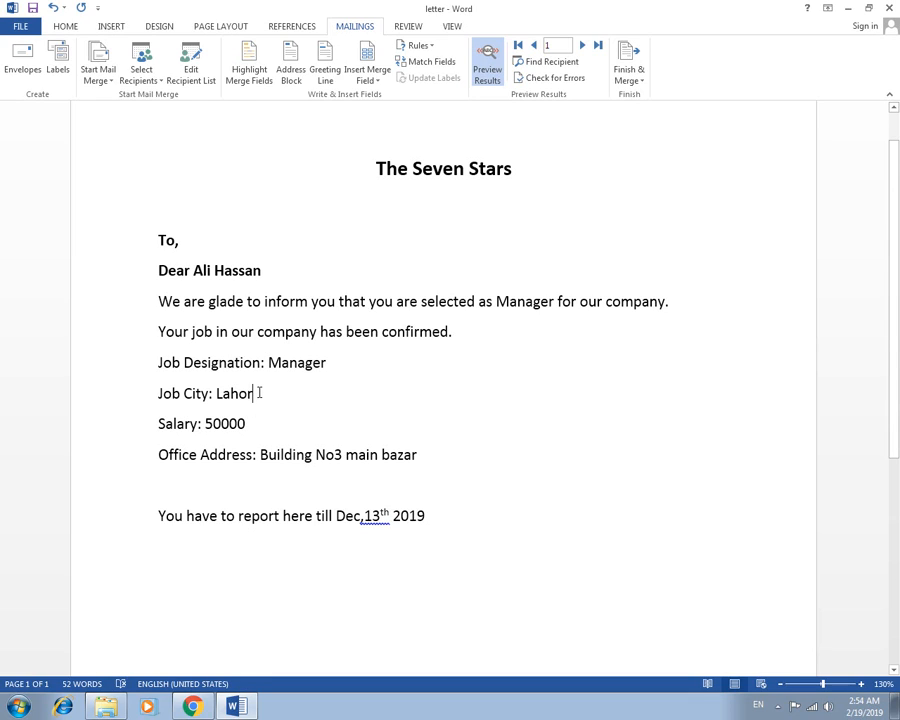
pyautogui.click(421, 457)
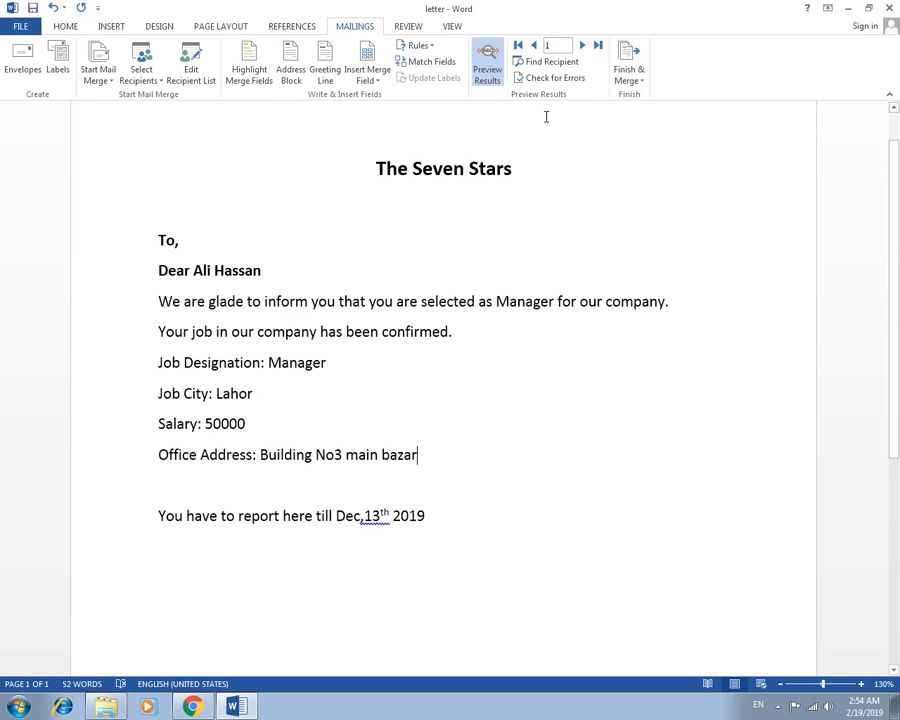
# Browse forward through the previewed letters of the other recipients and return to record 1
pyautogui.click(584, 46)
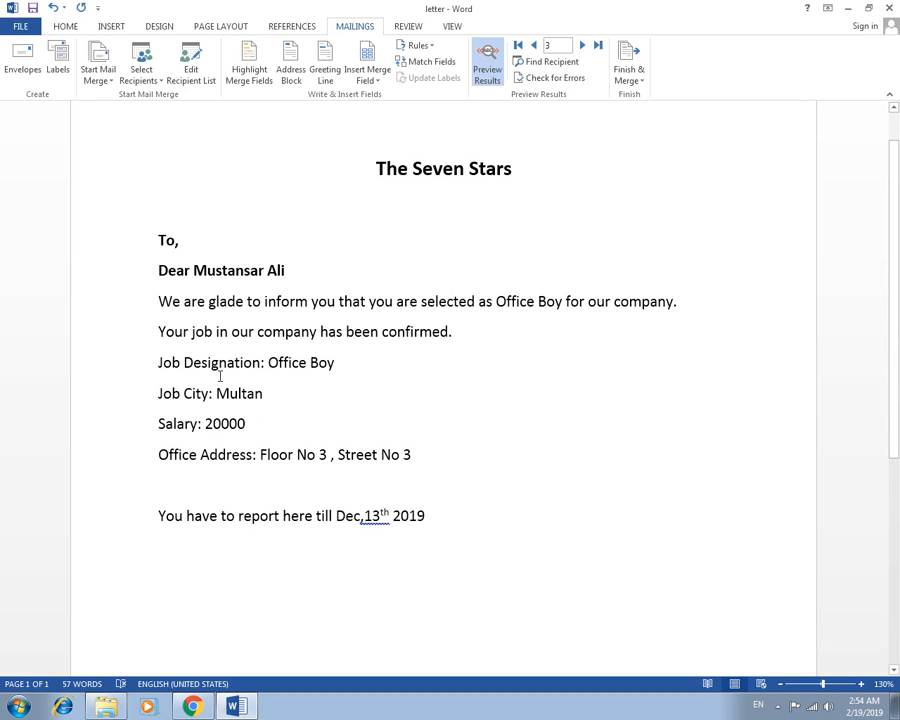
pyautogui.click(581, 47)
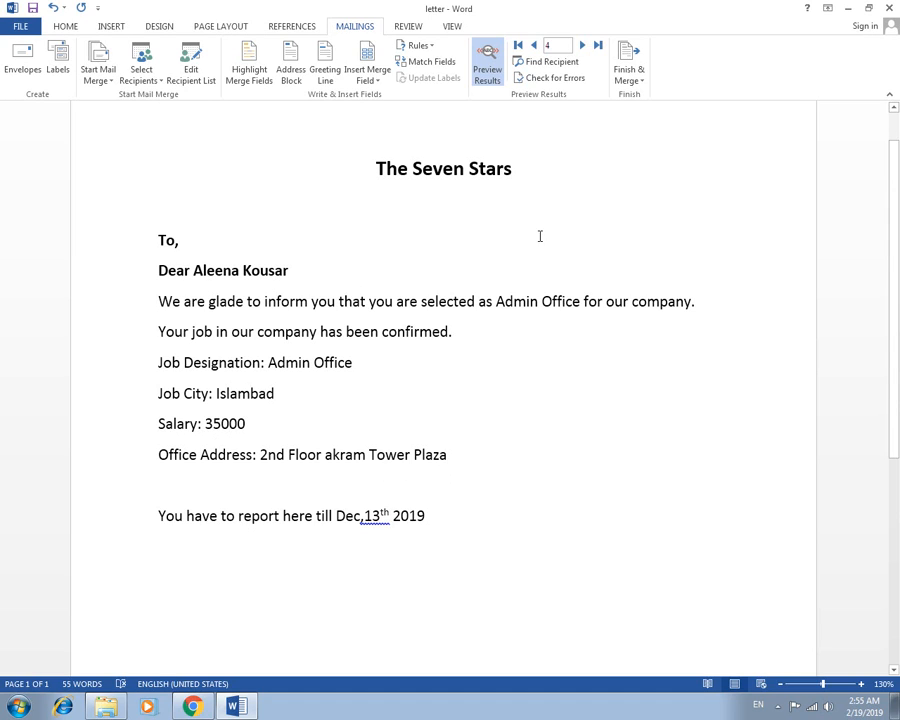
pyautogui.click(581, 45)
pyautogui.click(581, 45)
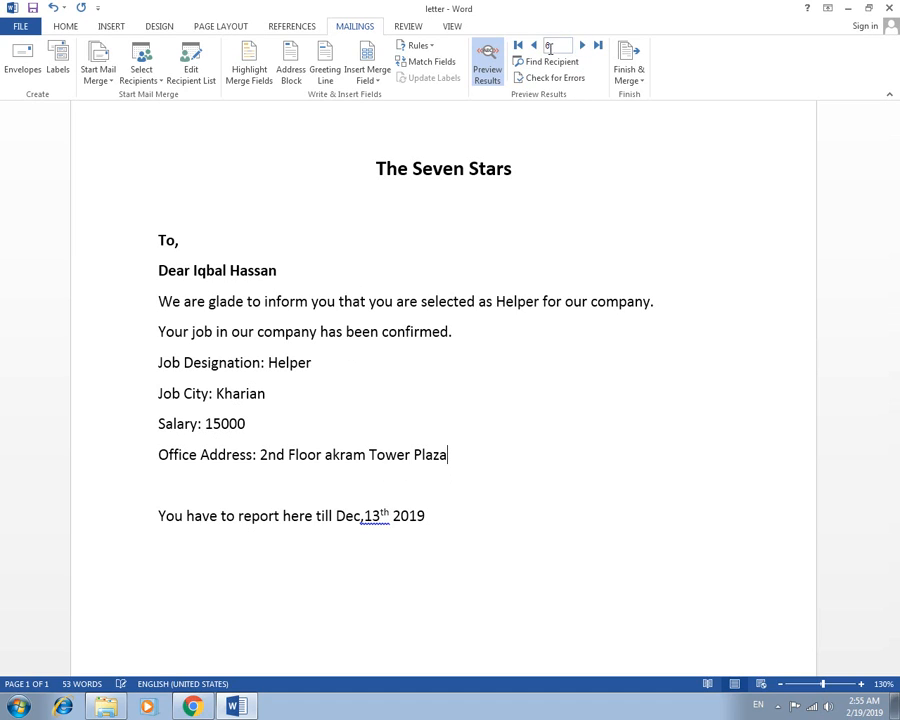
pyautogui.click(534, 45)
pyautogui.click(534, 45)
pyautogui.click(534, 45)
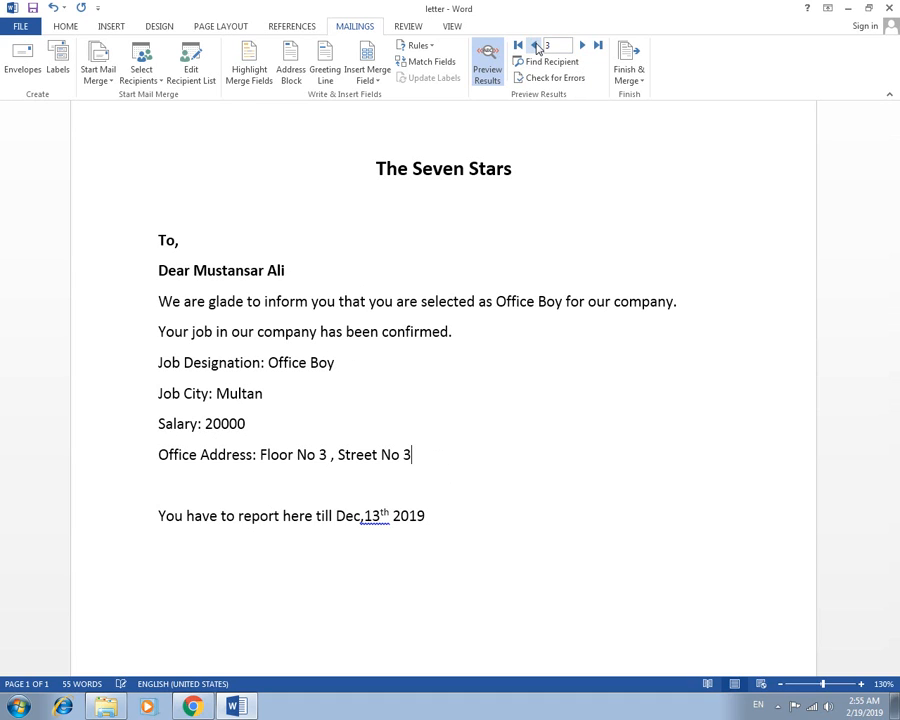
pyautogui.click(581, 46)
pyautogui.click(535, 47)
pyautogui.click(535, 47)
pyautogui.click(535, 47)
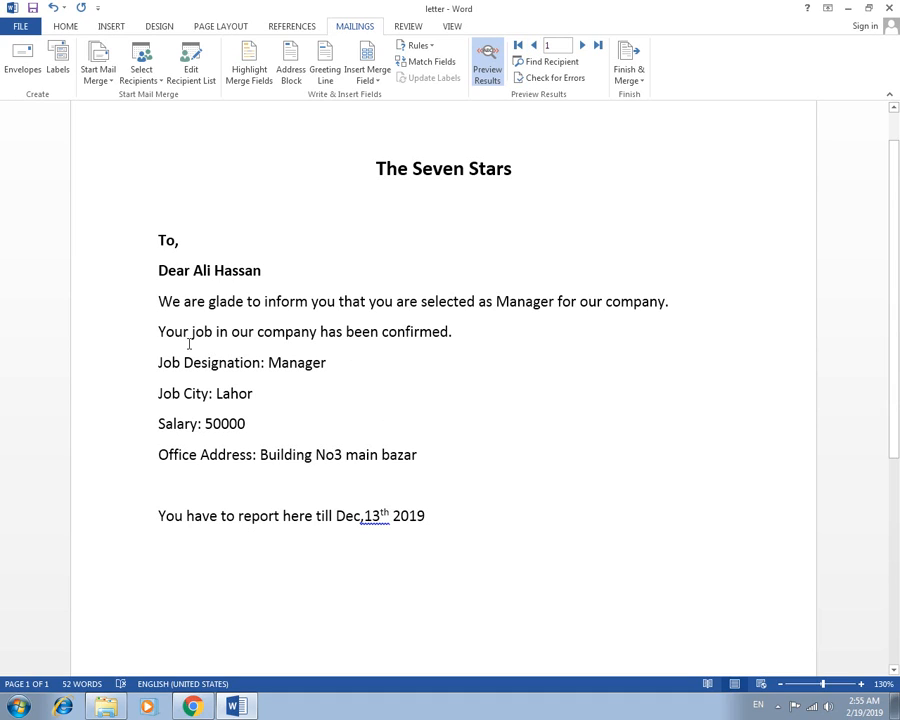
pyautogui.scroll(-2, 460, 514)
pyautogui.scroll(2, 343, 478)
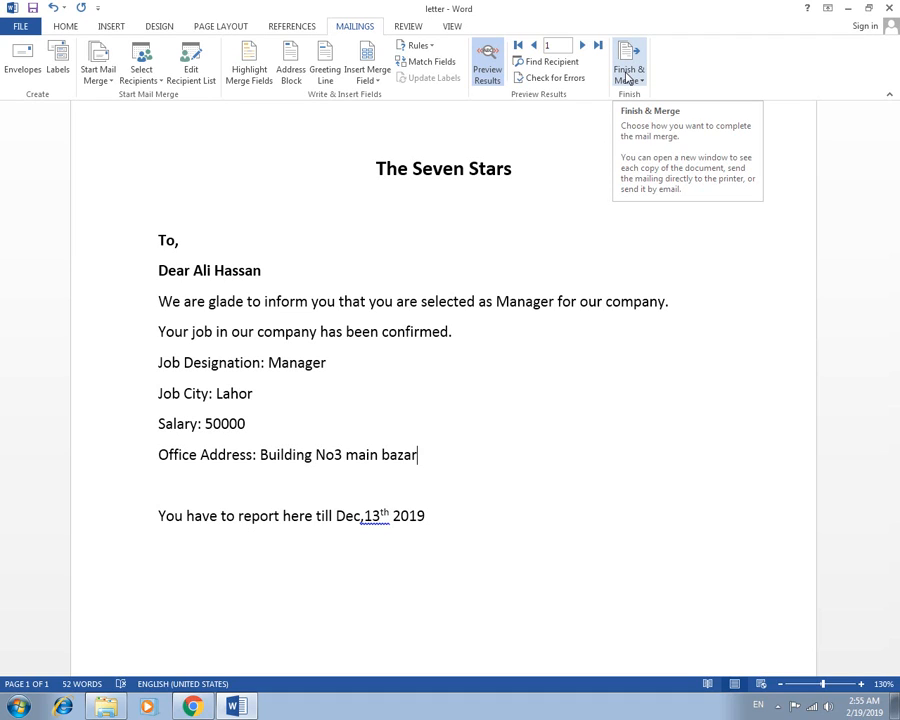
pyautogui.click(627, 75)
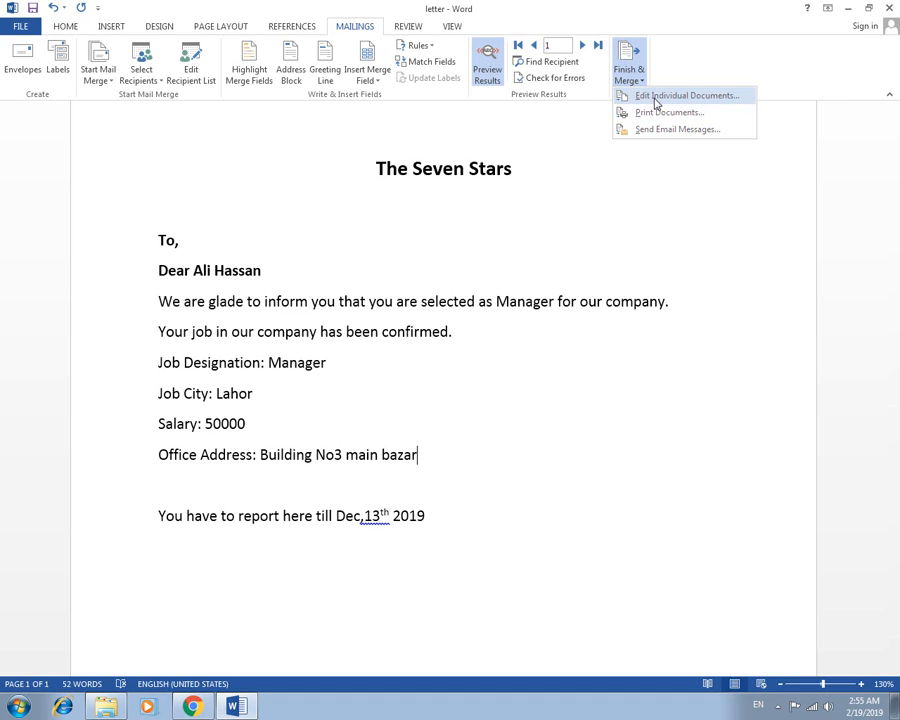
pyautogui.click(488, 249)
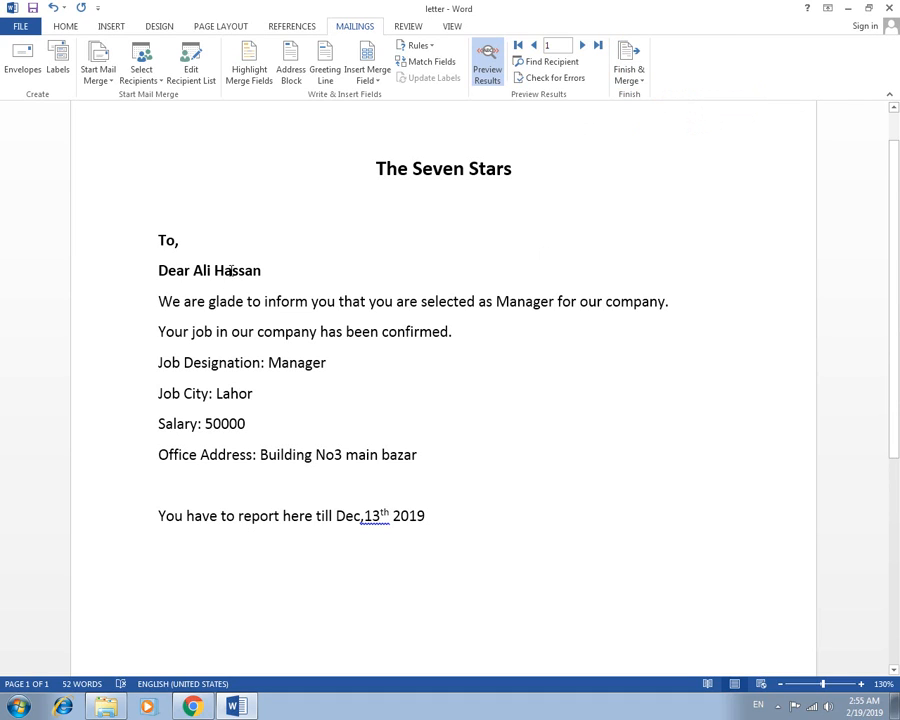
pyautogui.scroll(-3, 235, 400)
pyautogui.scroll(4, 235, 400)
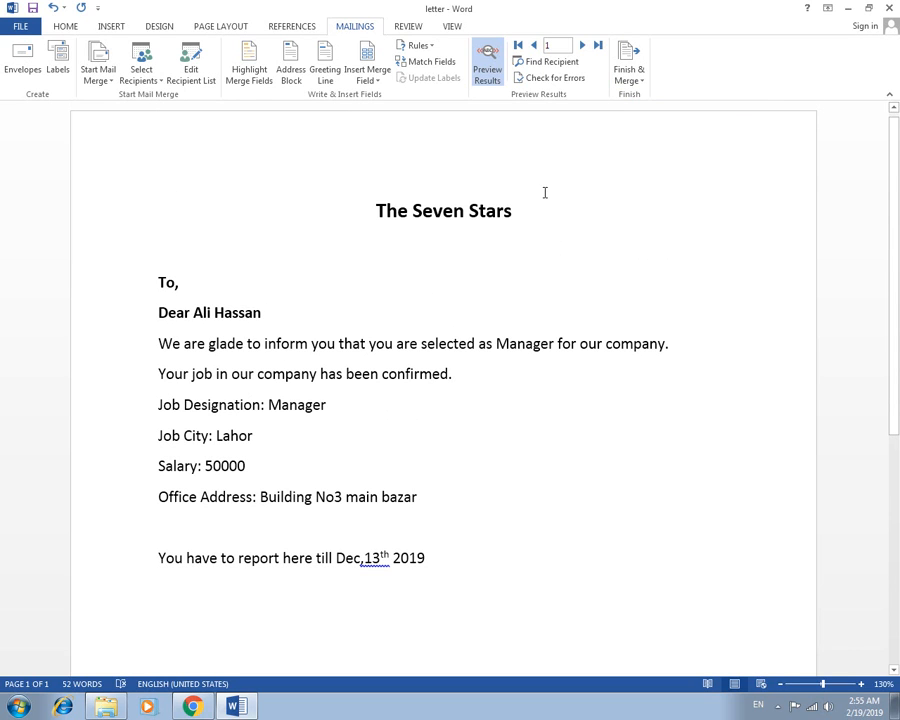
pyautogui.click(630, 88)
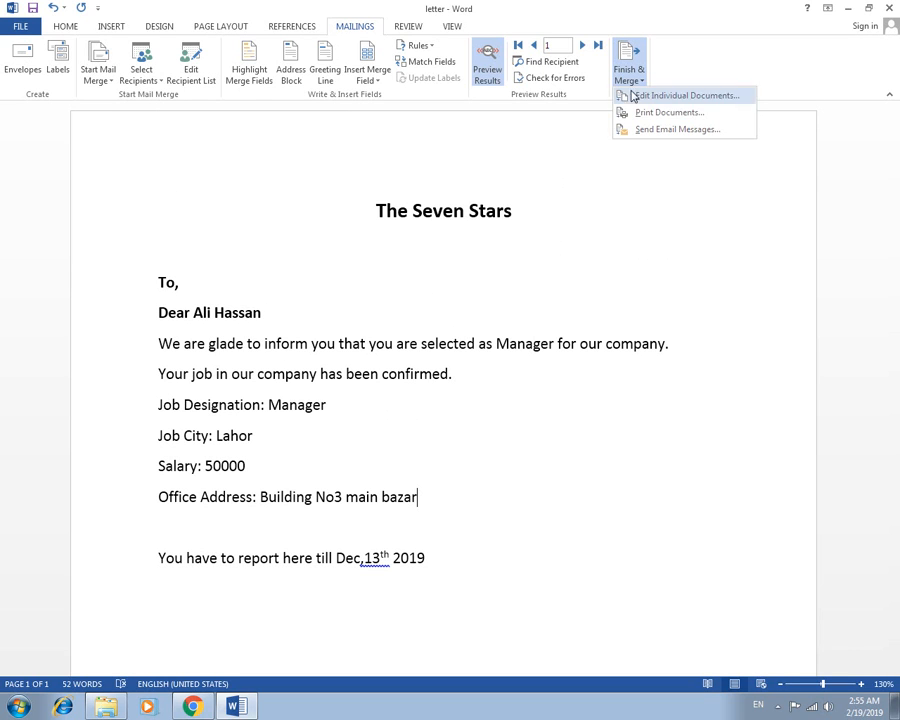
pyautogui.click(685, 116)
pyautogui.moveTo(430, 290); pyautogui.dragTo(428, 210)
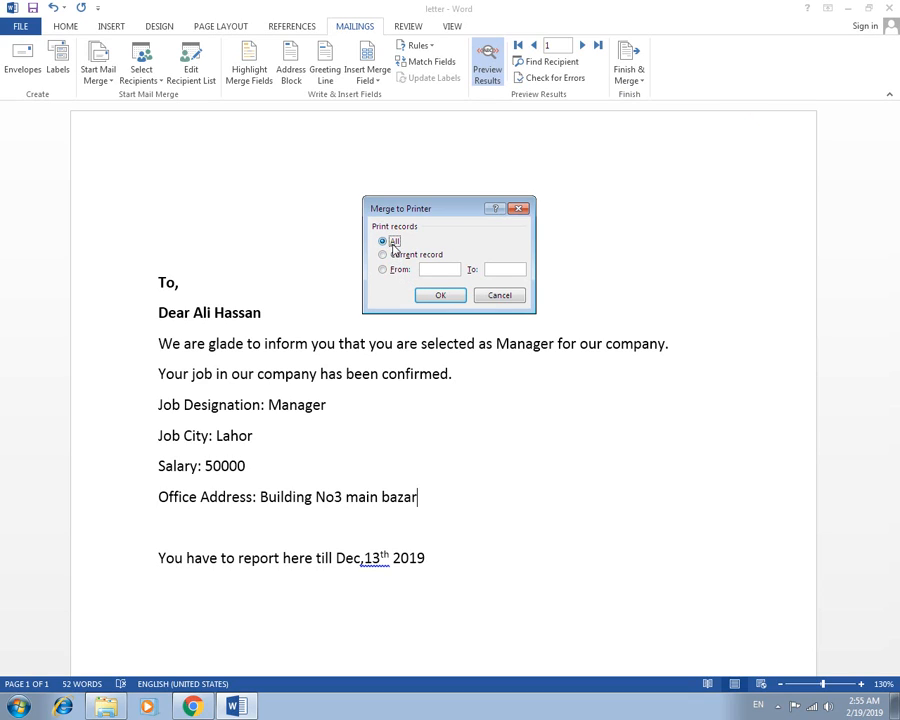
pyautogui.click(394, 255)
pyautogui.click(425, 269)
pyautogui.write('5')
pyautogui.click(383, 241)
pyautogui.click(512, 296)
# Merge all records of the job confirmation letter into a new document of individual letters
pyautogui.click(629, 82)
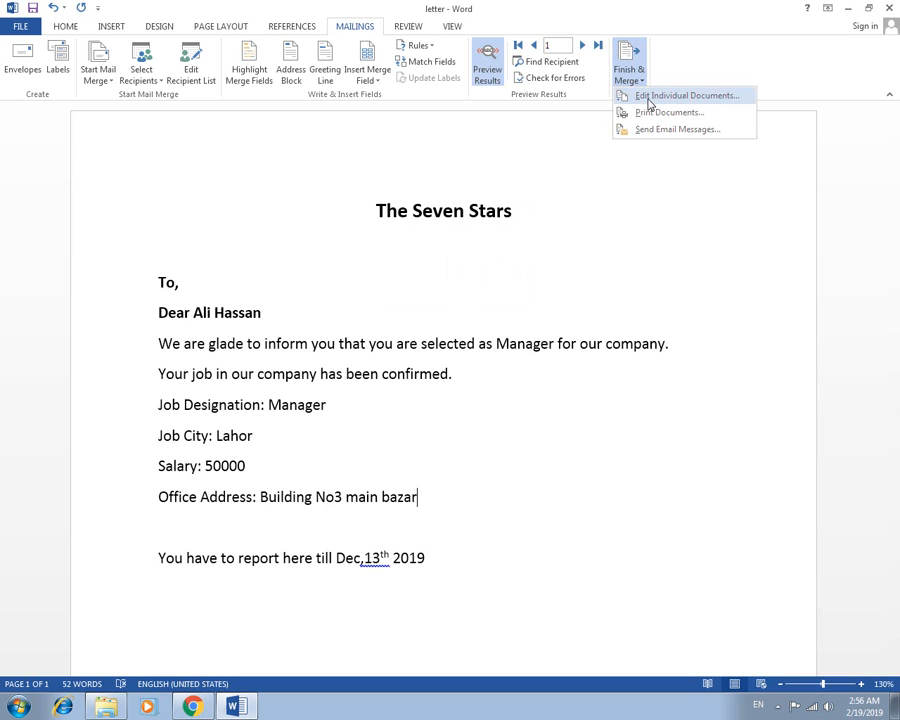
pyautogui.click(652, 97)
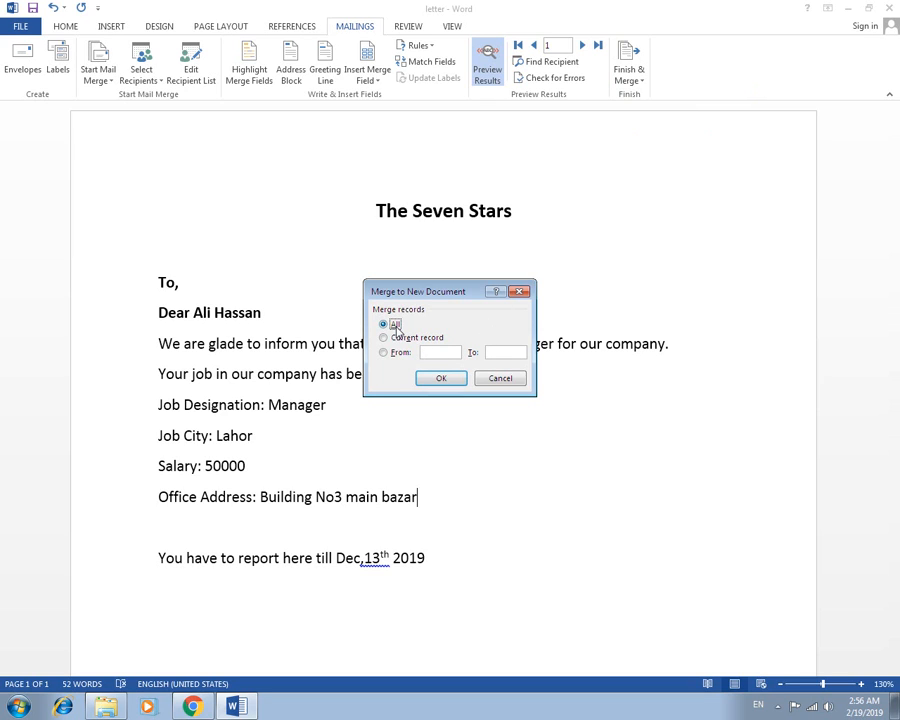
pyautogui.click(441, 378)
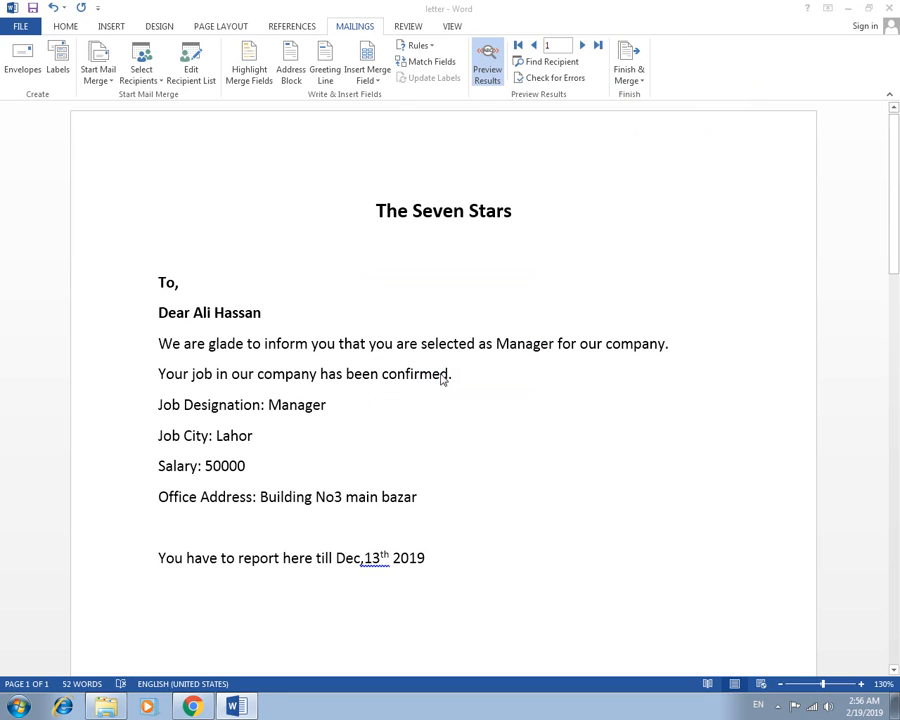
# Examine the merged letters page by page, comparing recipient, designation, city, salary and office address, and return to the first letter
pyautogui.keyDown('ctrl'); pyautogui.scroll(-3, 398, 352); pyautogui.keyUp('ctrl')
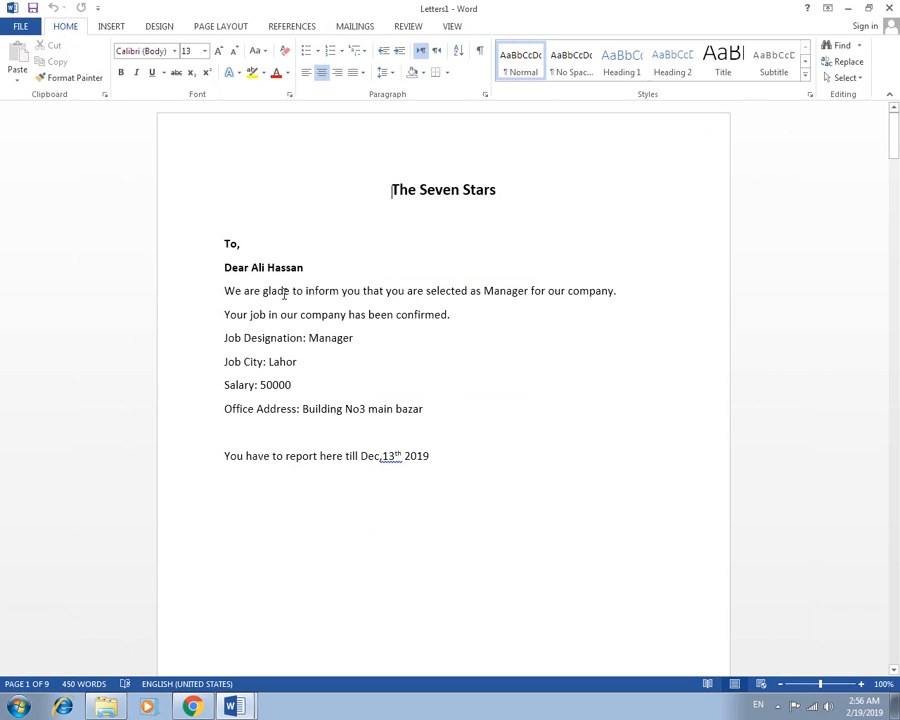
pyautogui.scroll(-12, 283, 376)
pyautogui.scroll(-1, 278, 380)
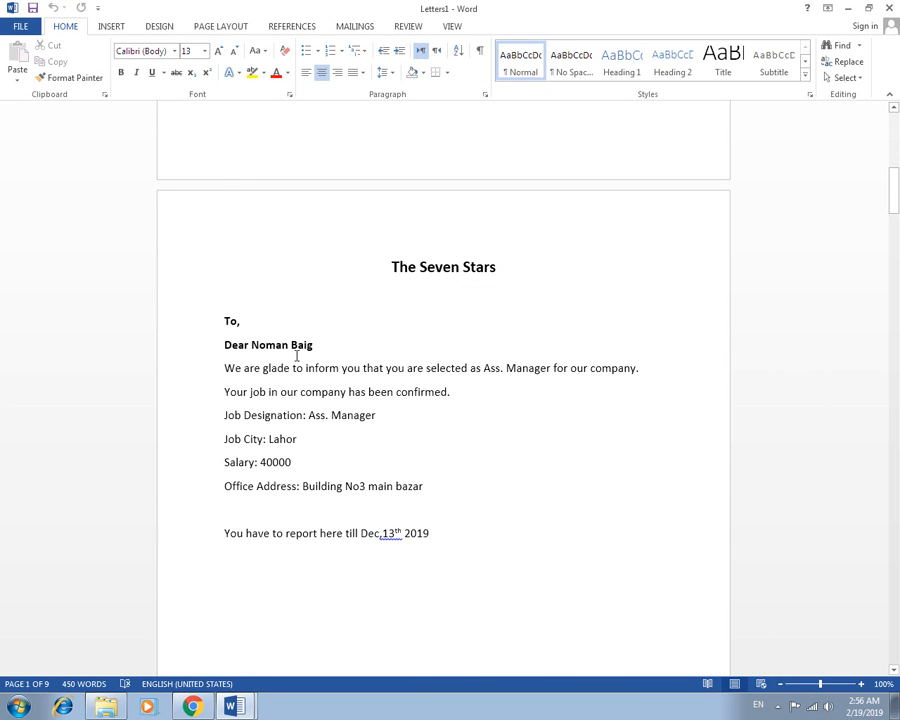
pyautogui.scroll(-20, 307, 430)
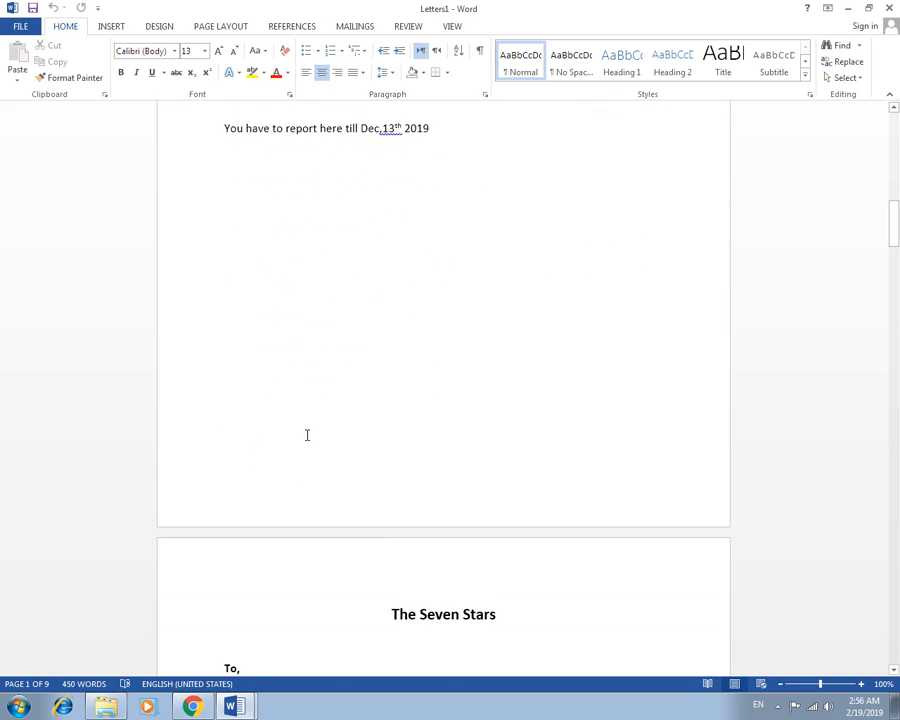
pyautogui.moveTo(328, 292); pyautogui.dragTo(222, 290)
pyautogui.click(293, 405)
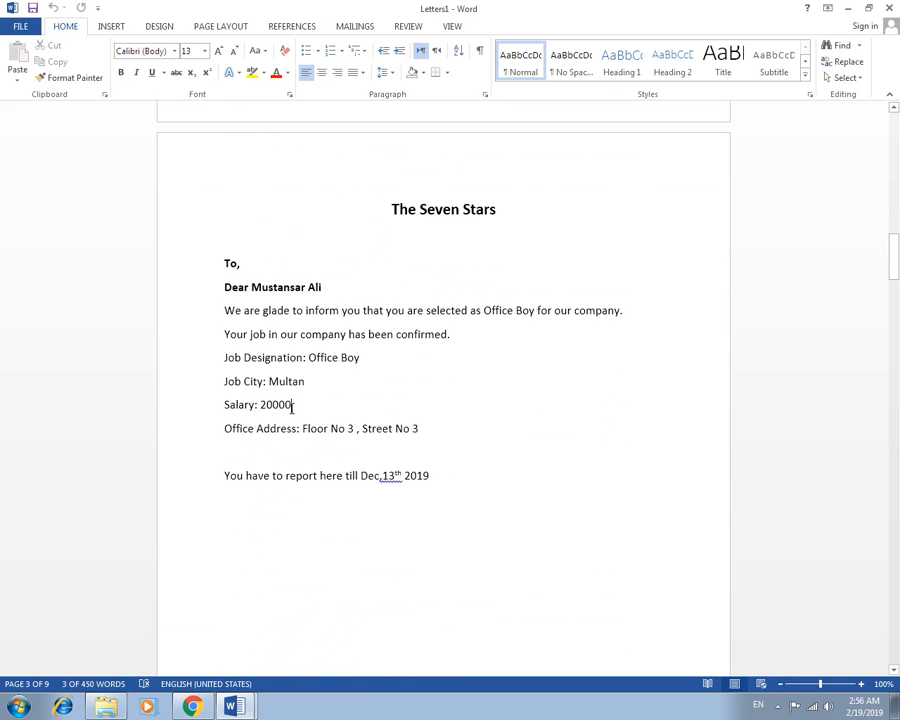
pyautogui.scroll(8, 308, 394)
pyautogui.scroll(2, 310, 390)
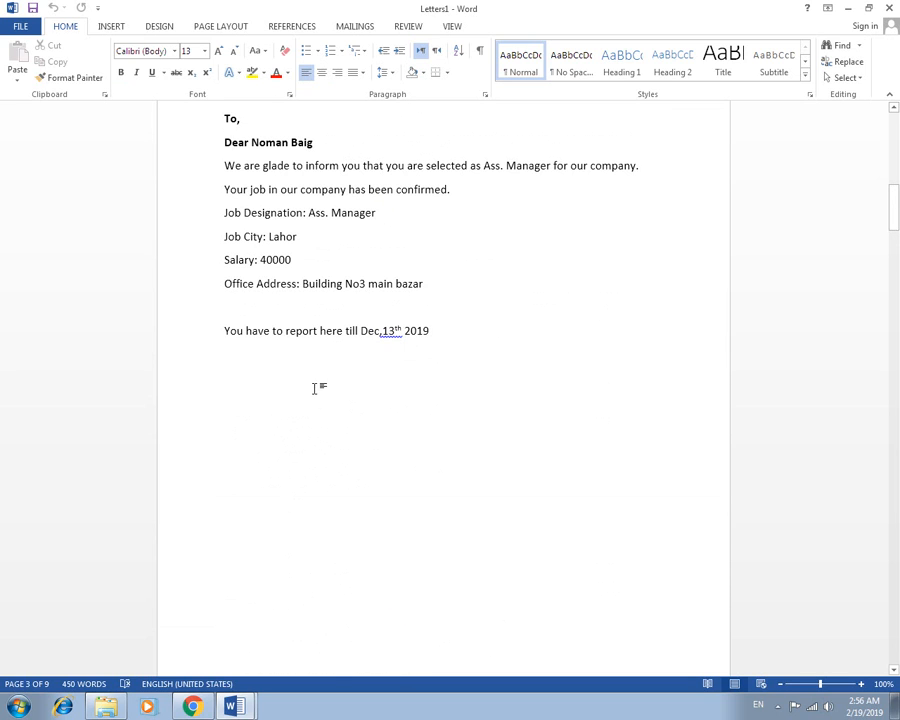
pyautogui.click(296, 258)
pyautogui.scroll(-5, 346, 360)
pyautogui.scroll(-15, 344, 370)
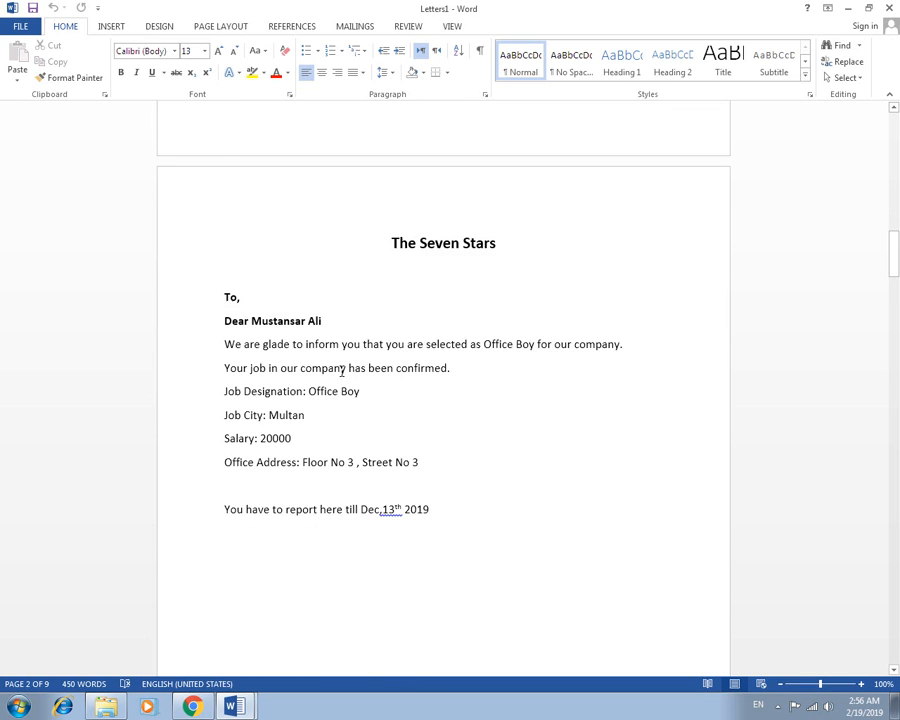
pyautogui.scroll(-15, 327, 368)
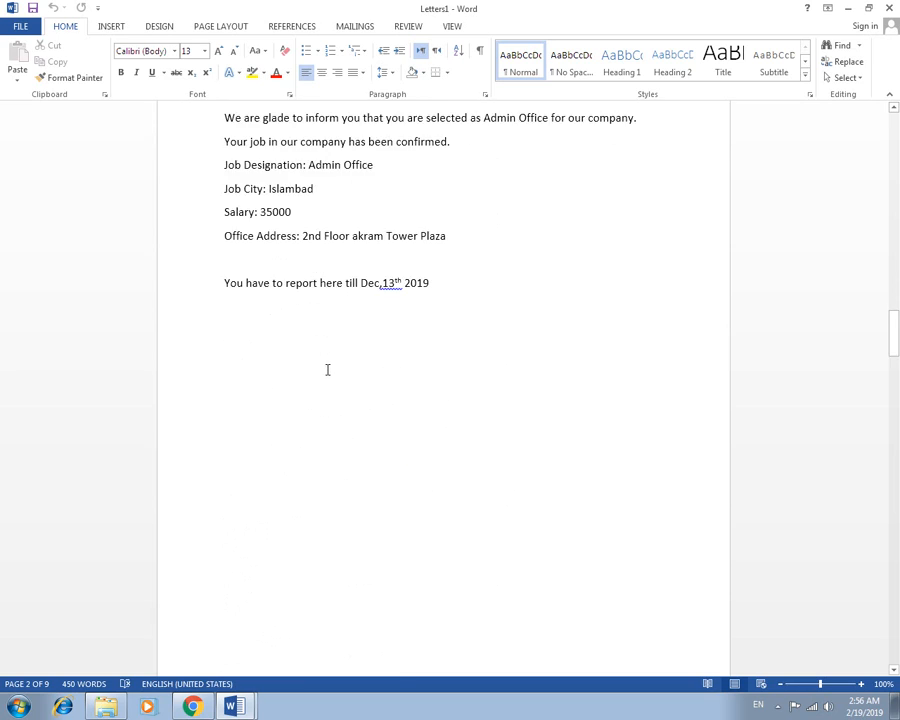
pyautogui.scroll(15, 326, 368)
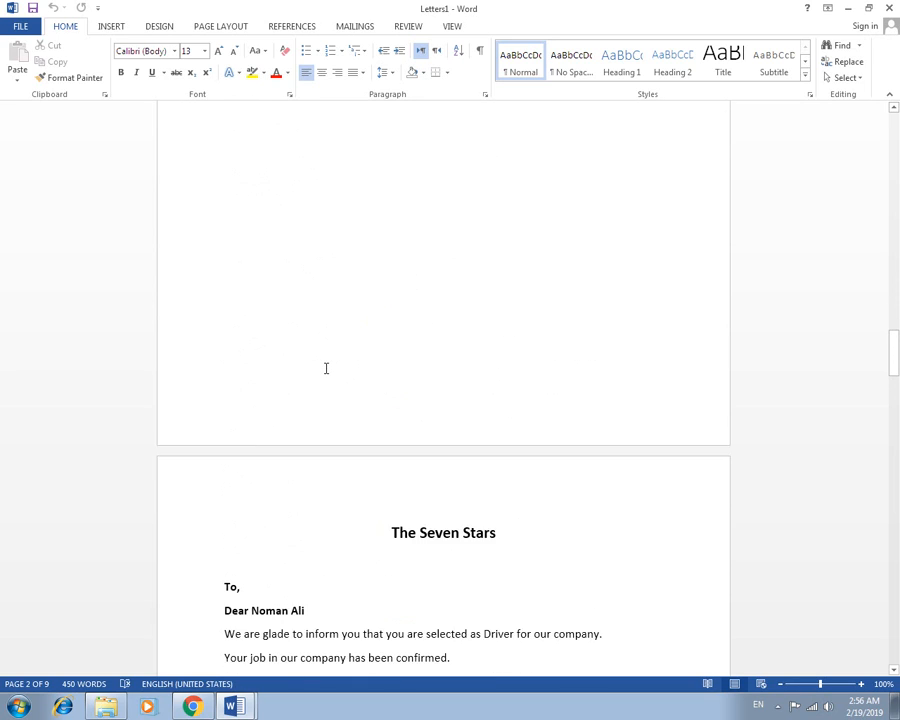
pyautogui.scroll(15, 326, 368)
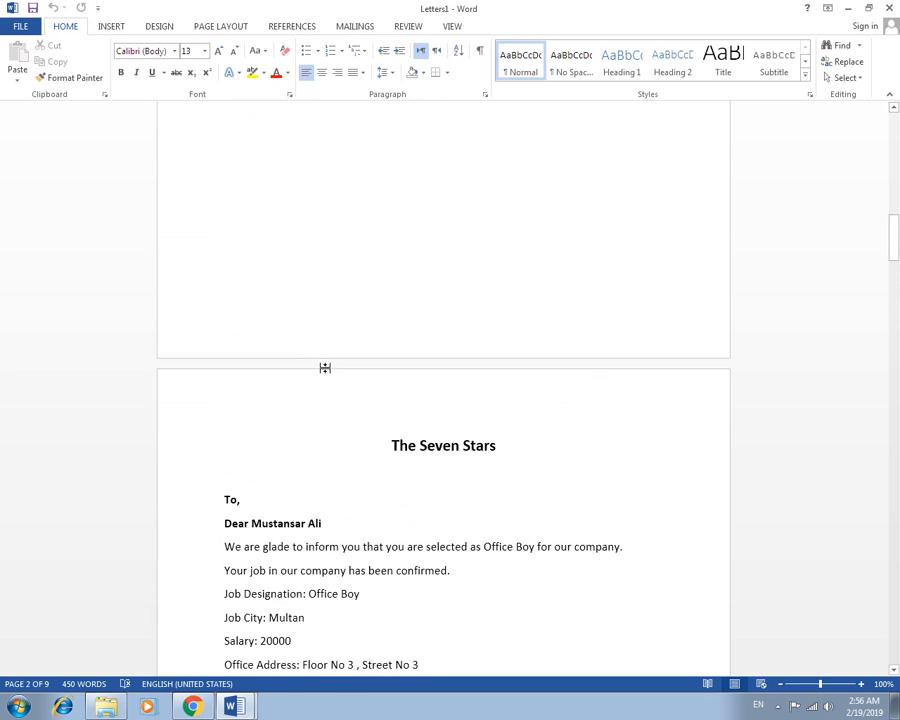
pyautogui.scroll(8, 326, 368)
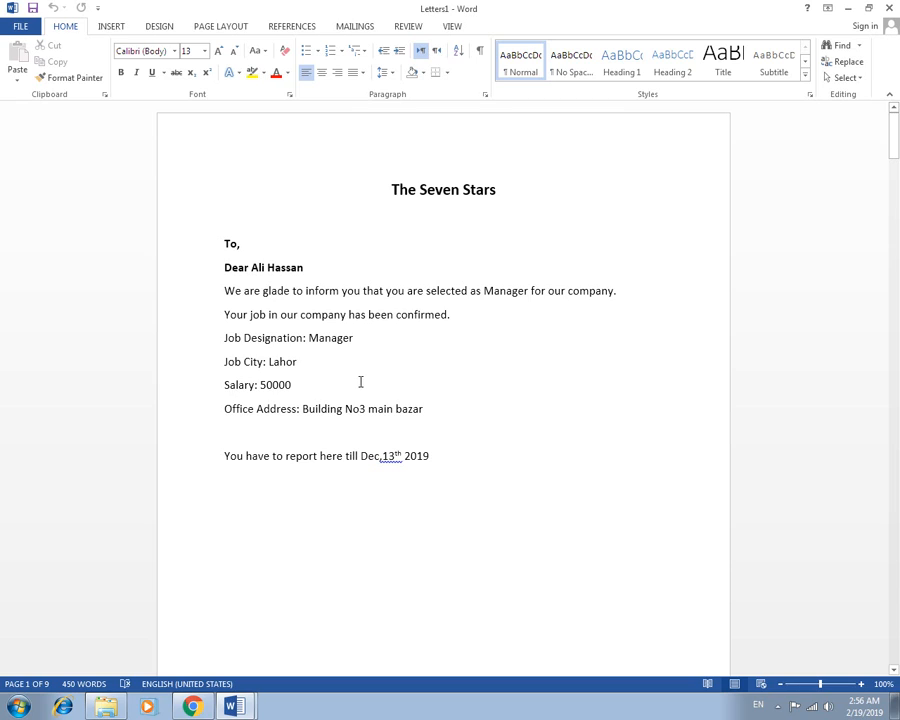
# Minimize the merged letters and the main letter document, and refresh the desktop
pyautogui.click(355, 26)
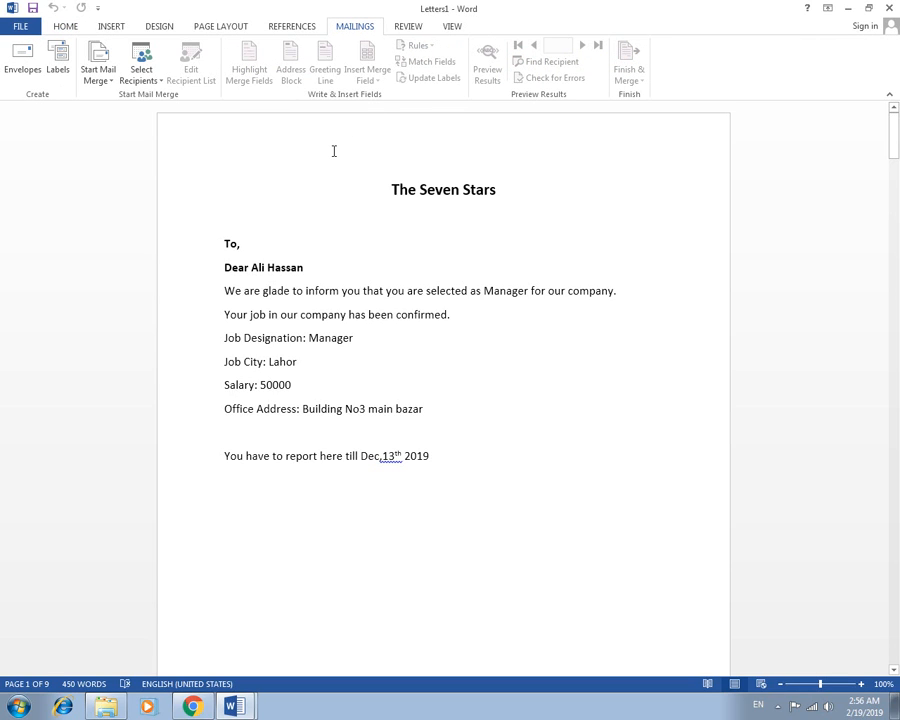
pyautogui.click(848, 8)
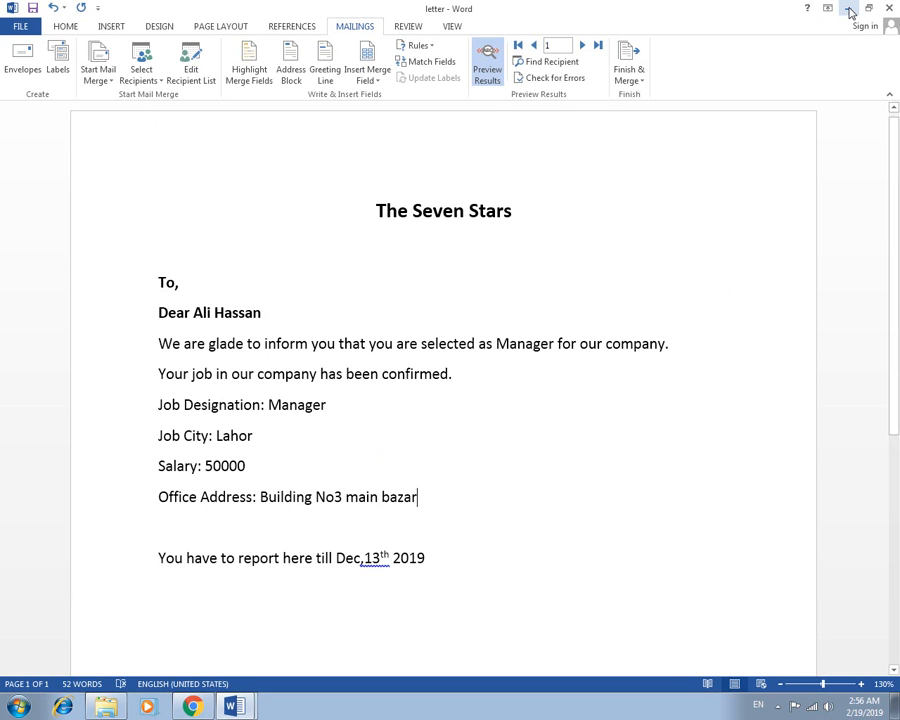
pyautogui.click(850, 12)
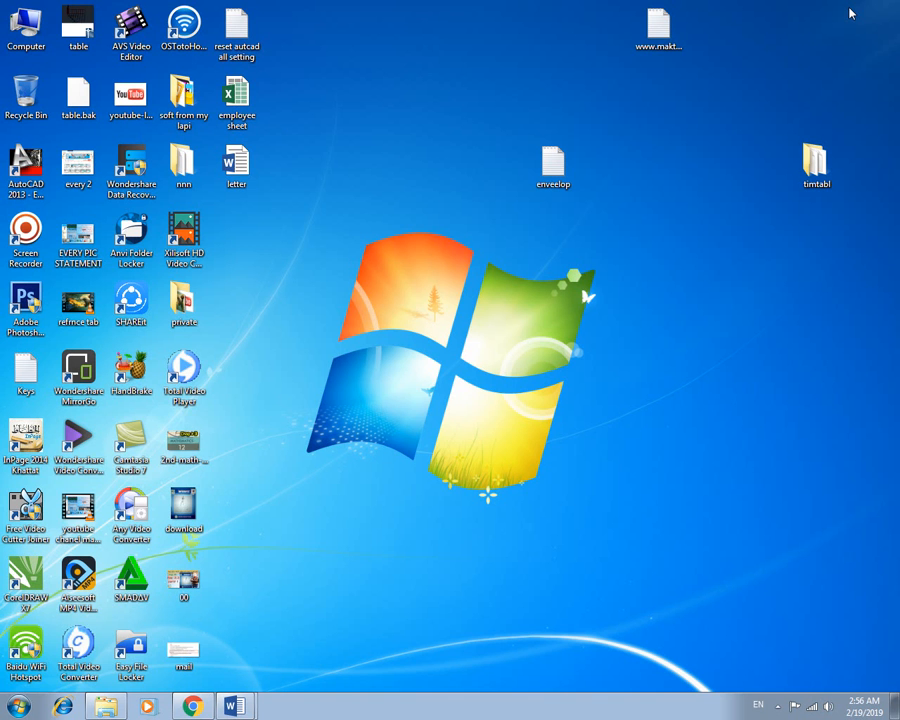
pyautogui.rightClick(459, 328)
pyautogui.click(519, 370)
# Switch to Chrome and view the uploaded videos and header of the Computer Courses Online YouTube channel
pyautogui.click(193, 707)
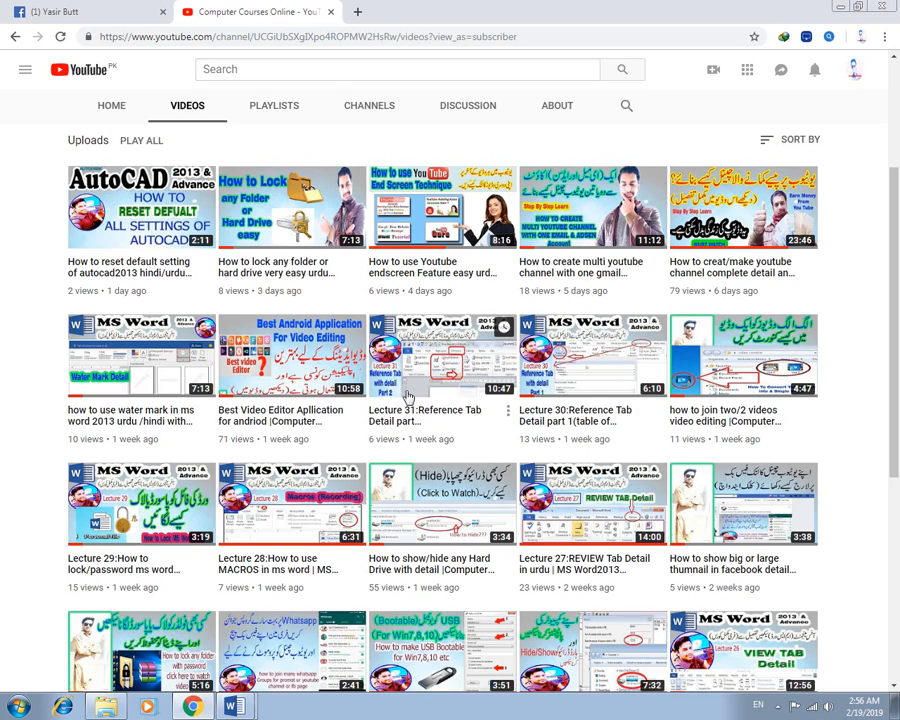
pyautogui.scroll(3, 290, 282)
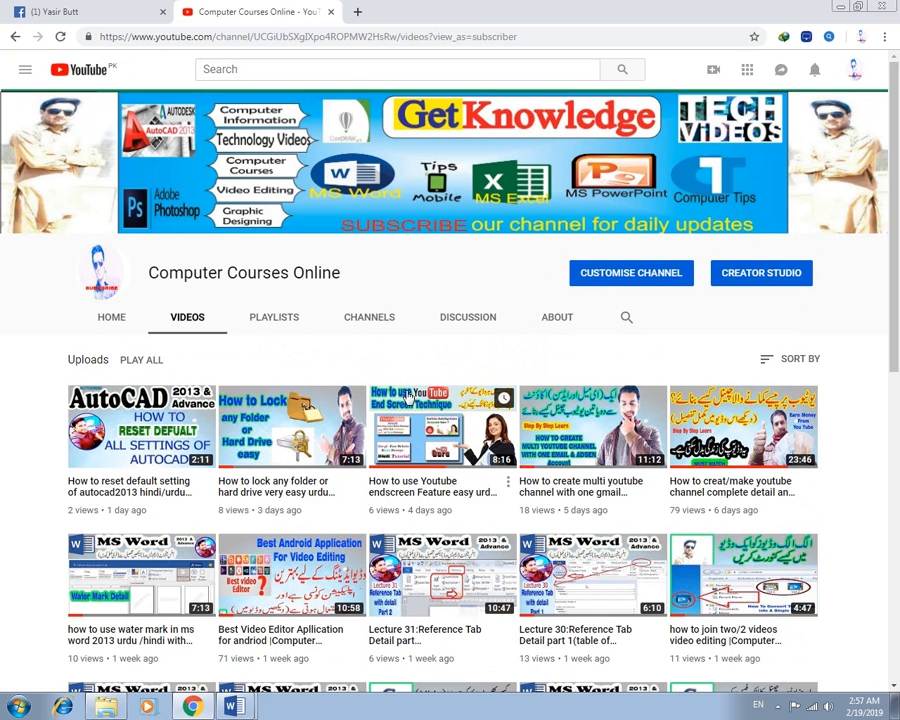
pyautogui.click(779, 708)
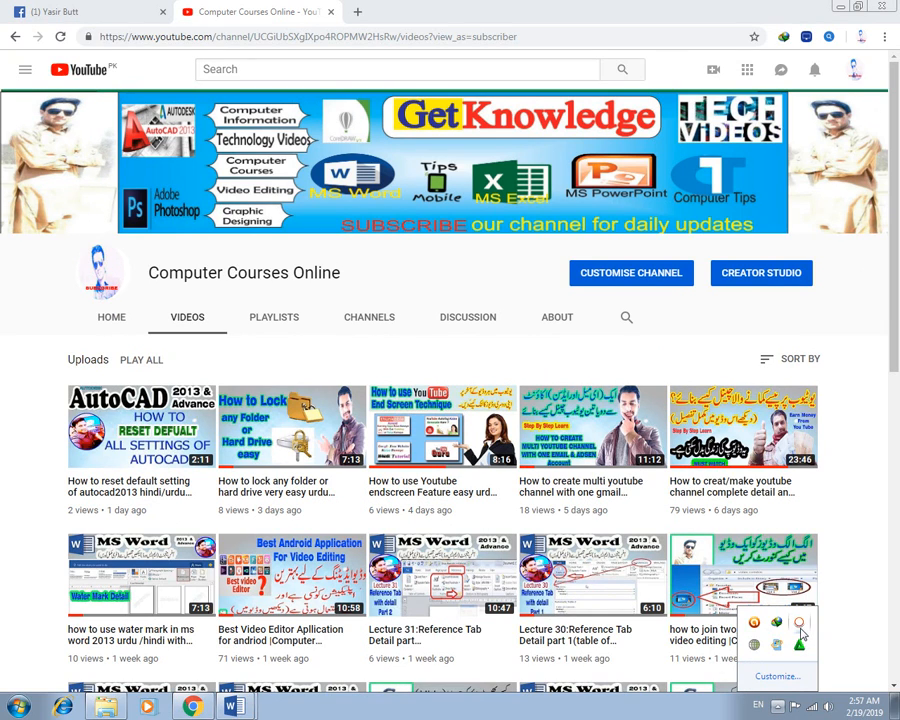